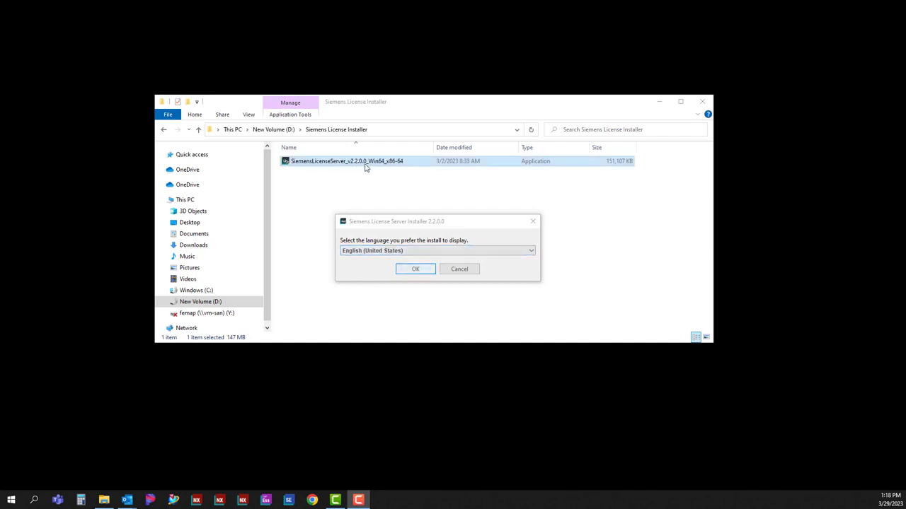
# - Install in English to the default folder, skipping license import and declining webkey admin
pyautogui.click(412, 268)
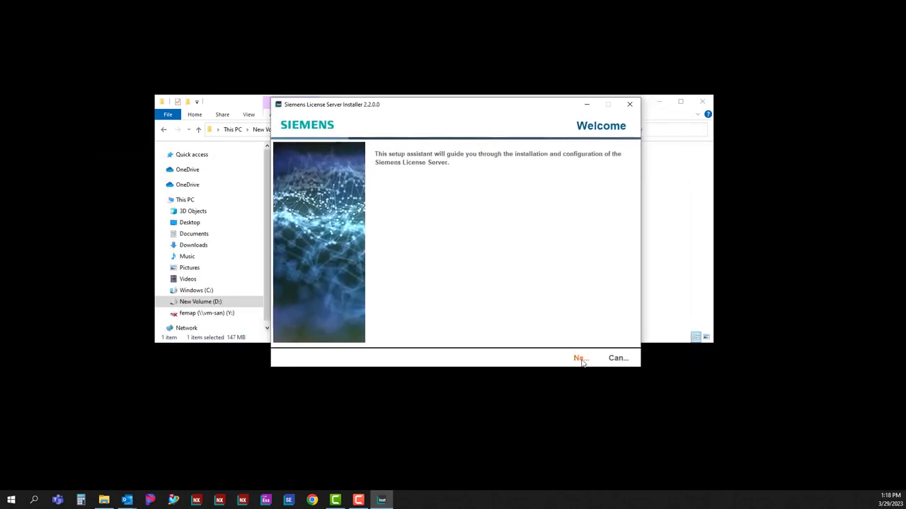
pyautogui.click(579, 359)
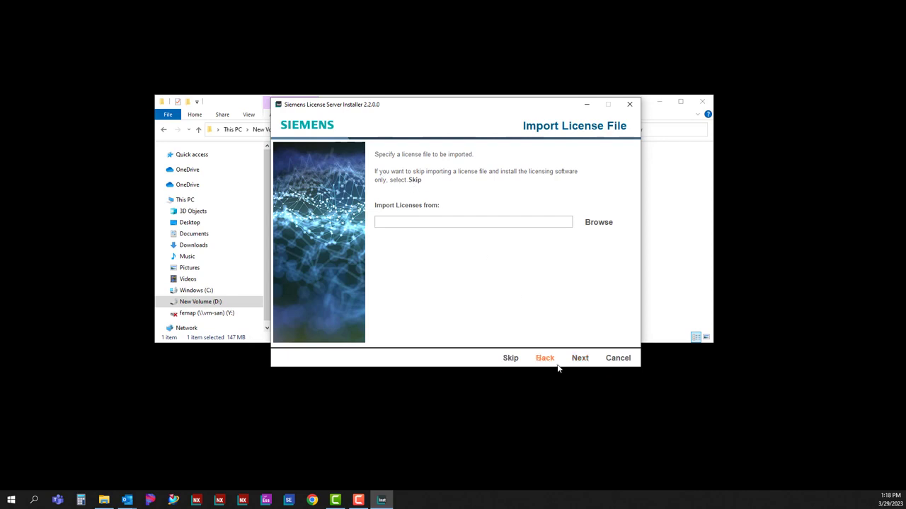
pyautogui.click(510, 359)
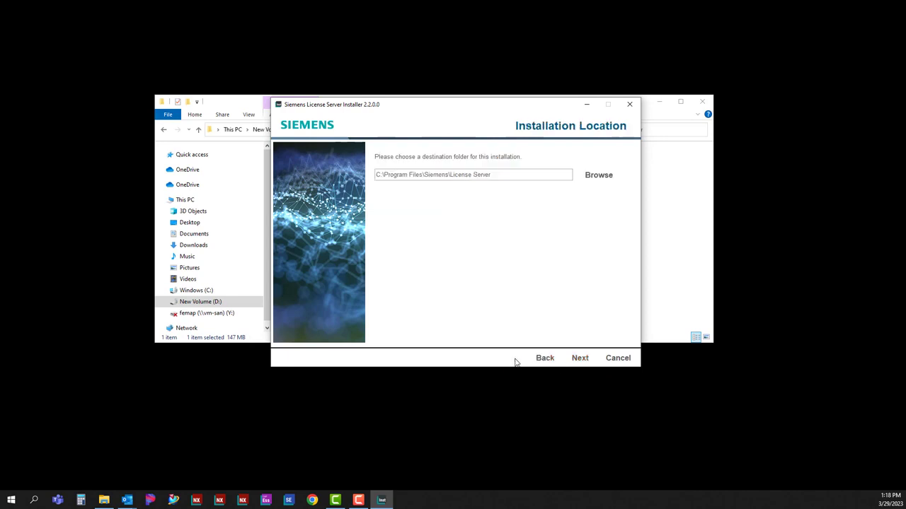
pyautogui.click(580, 359)
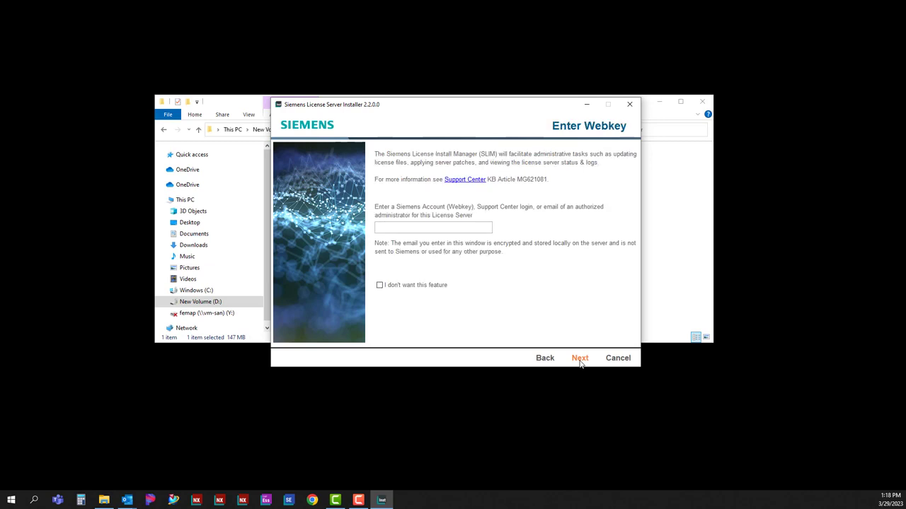
pyautogui.click(420, 287)
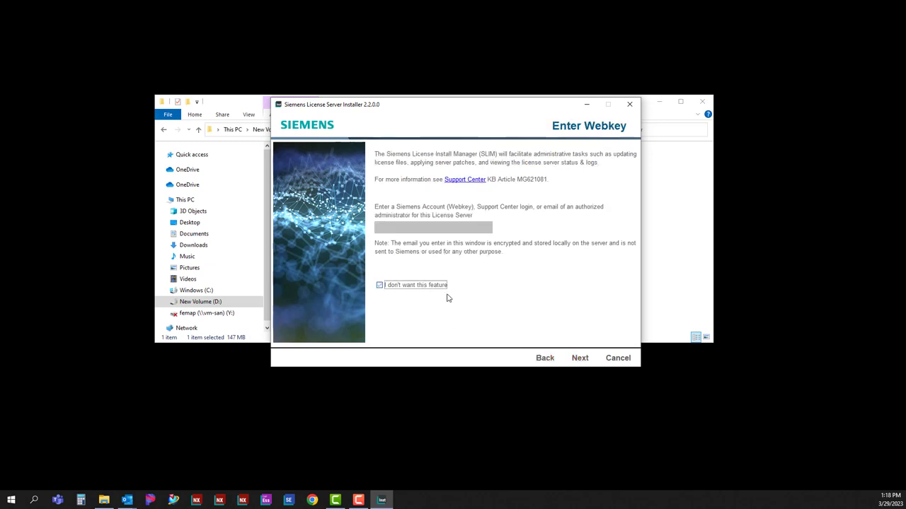
pyautogui.click(580, 359)
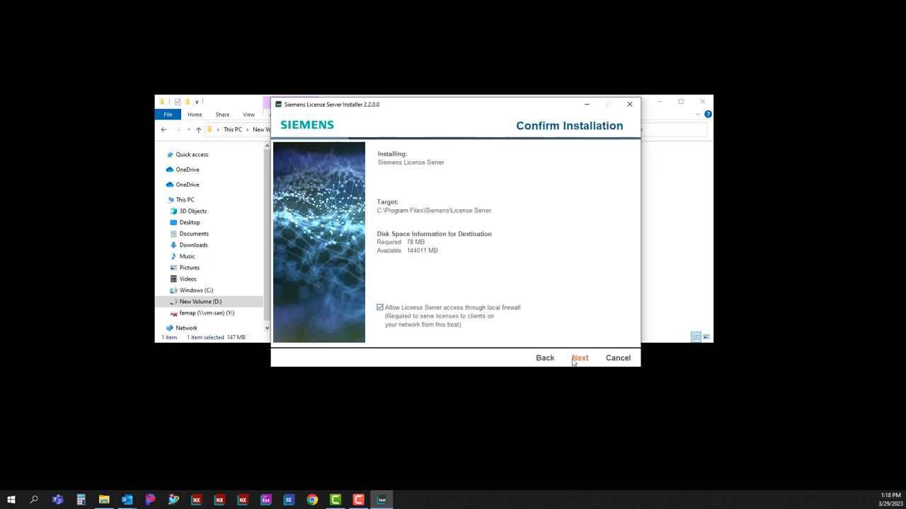
pyautogui.click(580, 359)
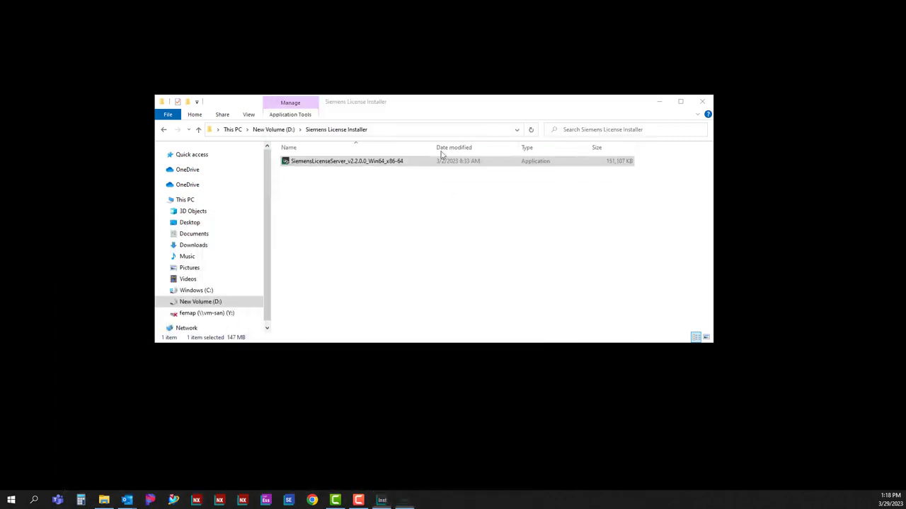
# - Move the Configuring progress window to screen centre while the installation completes
pyautogui.moveTo(275, 237)
pyautogui.mouseDown()
pyautogui.moveTo(484, 101)
pyautogui.moveTo(469, 111)
pyautogui.moveTo(462, 99)
pyautogui.mouseUp()
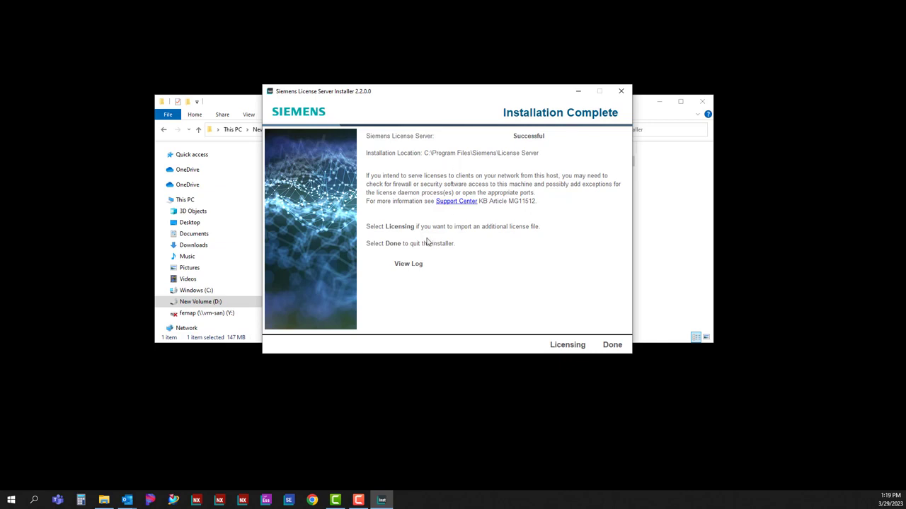
# - Select C:\License Files\License_Ugslmd.txt as the license file and reach Confirm Configuration
pyautogui.click(566, 346)
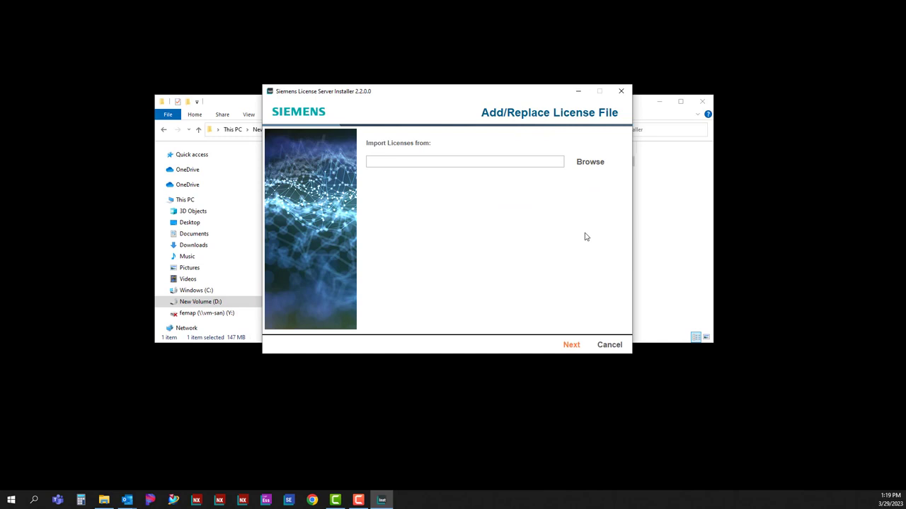
pyautogui.click(593, 167)
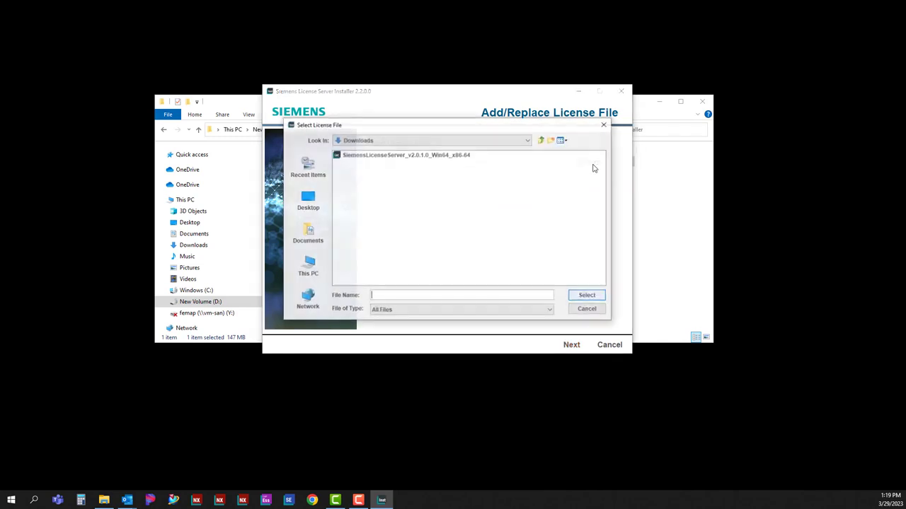
pyautogui.click(309, 266)
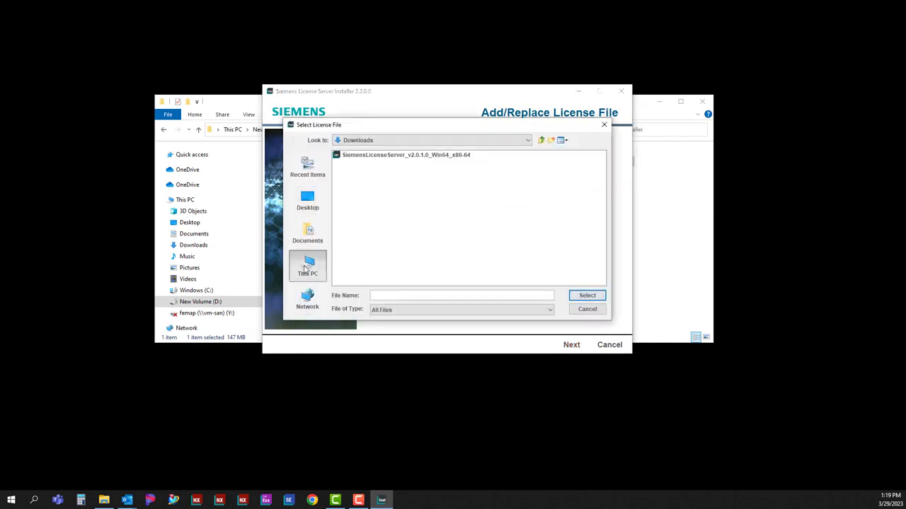
pyautogui.click(370, 218)
pyautogui.doubleClick(369, 218)
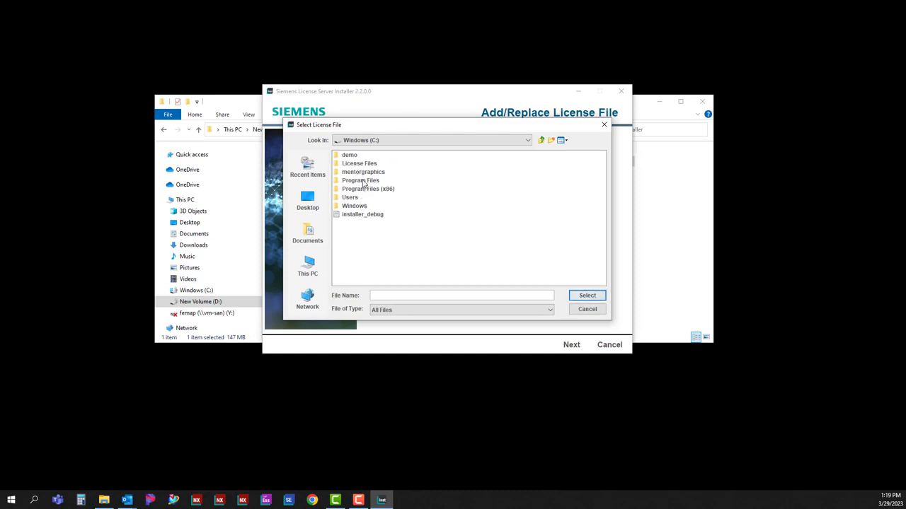
pyautogui.doubleClick(364, 165)
pyautogui.click(369, 165)
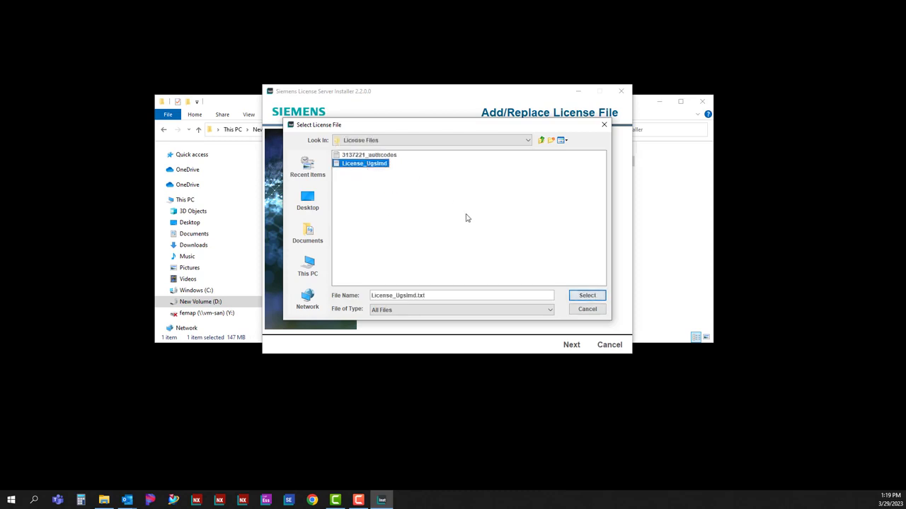
pyautogui.click(587, 295)
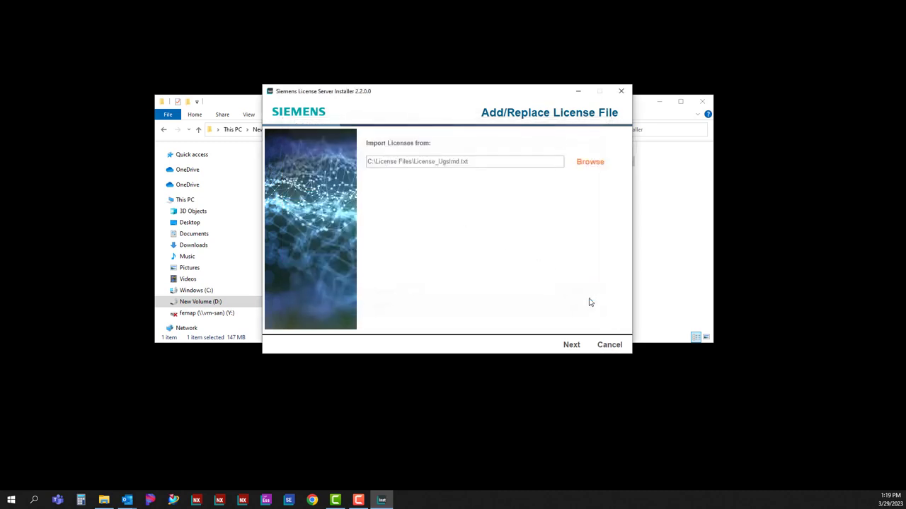
pyautogui.click(571, 345)
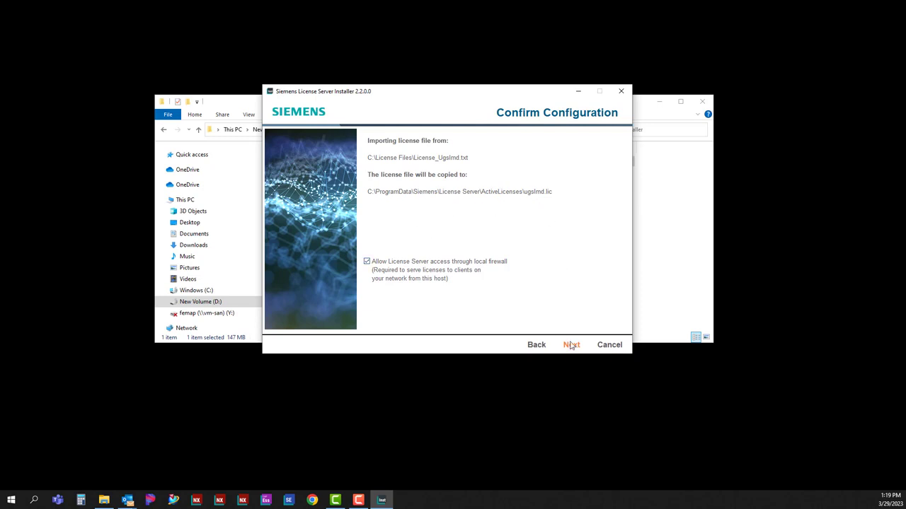
# - Import License_Ugslmd to start the server on port 29000, read the log, and exit
pyautogui.click(571, 346)
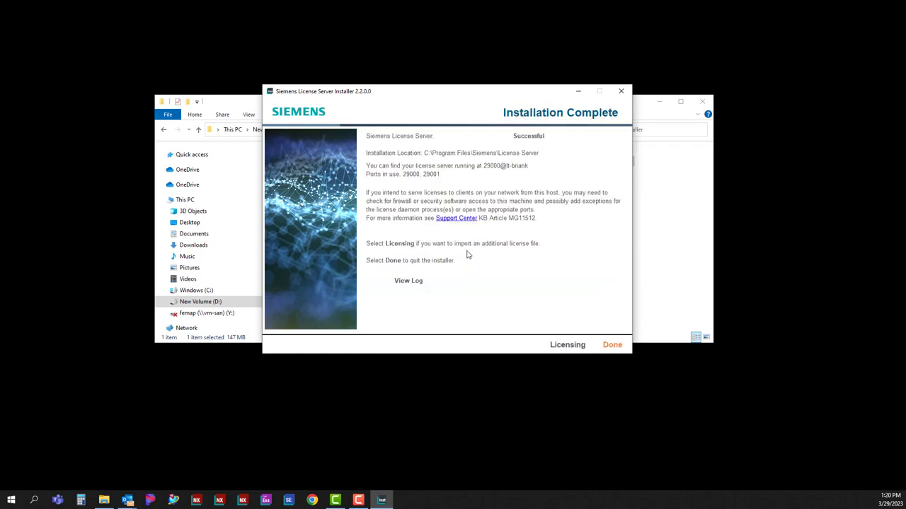
pyautogui.click(413, 282)
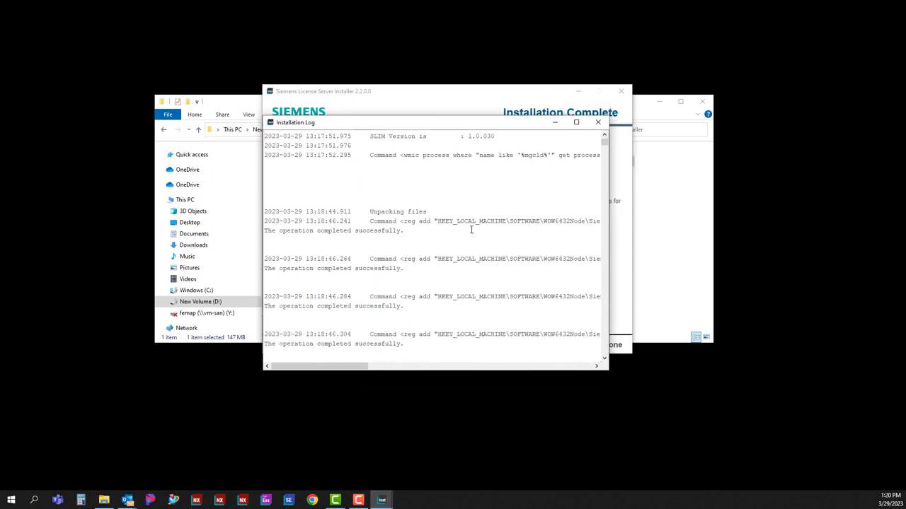
pyautogui.scroll(-3, 471, 230)
pyautogui.scroll(-3, 472, 225)
pyautogui.scroll(-3, 473, 225)
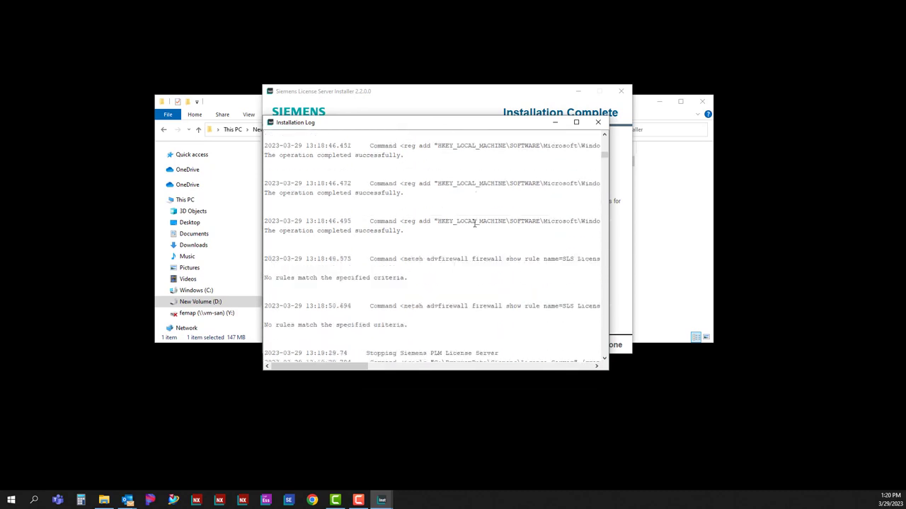
pyautogui.scroll(-3, 474, 225)
pyautogui.scroll(-3, 476, 225)
pyautogui.scroll(-3, 477, 225)
pyautogui.scroll(-3, 477, 224)
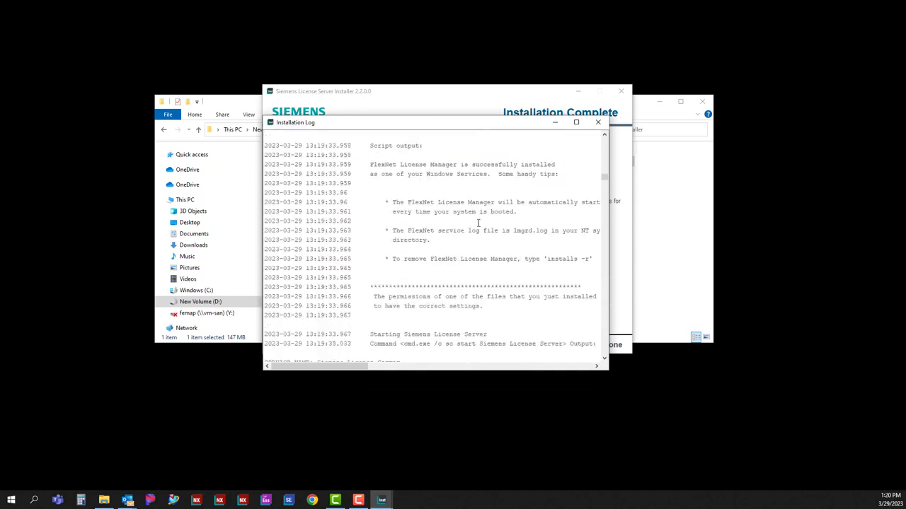
pyautogui.scroll(-3, 478, 224)
pyautogui.scroll(-6, 478, 224)
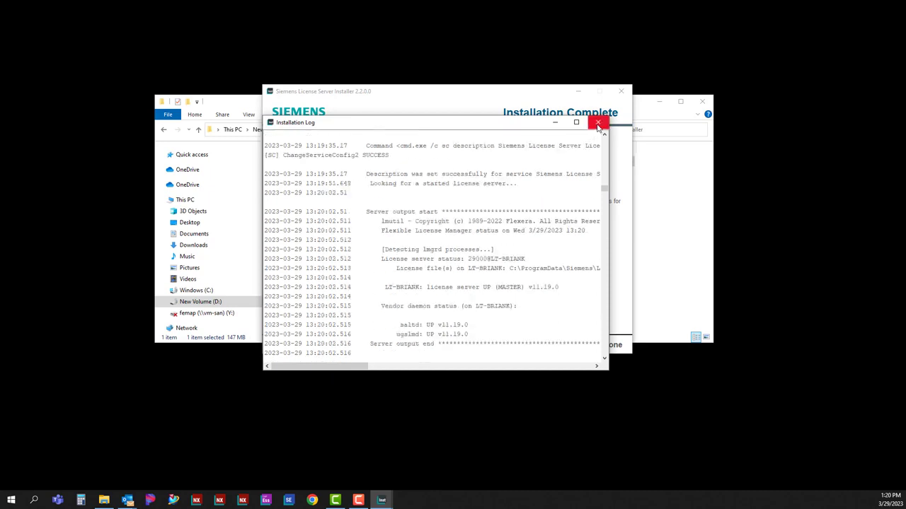
pyautogui.click(598, 123)
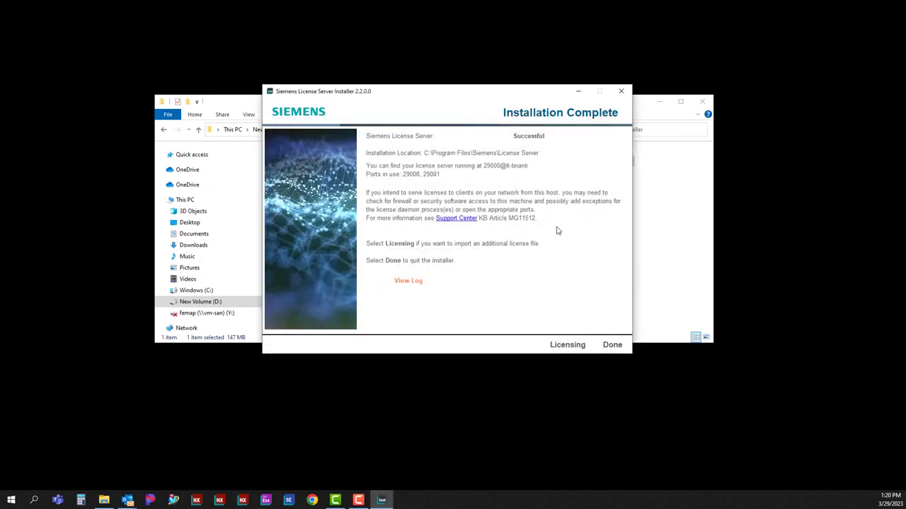
pyautogui.click(612, 345)
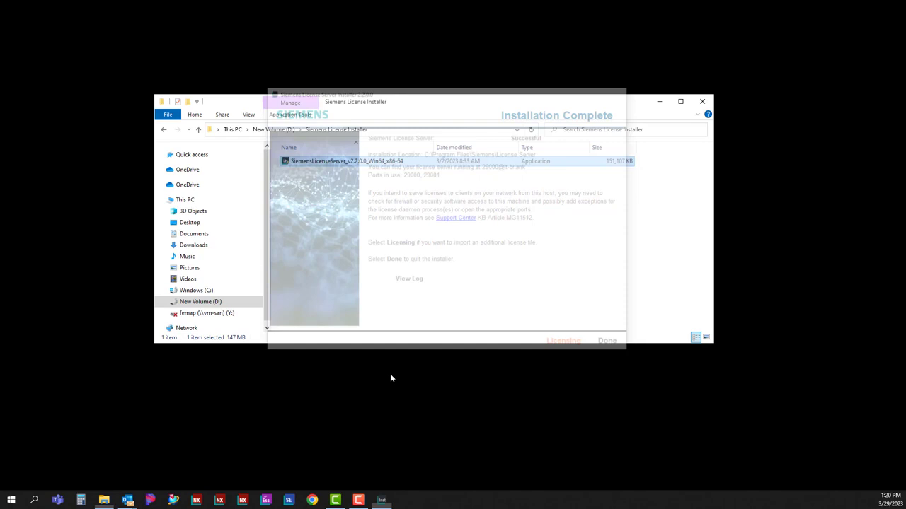
pyautogui.click(220, 501)
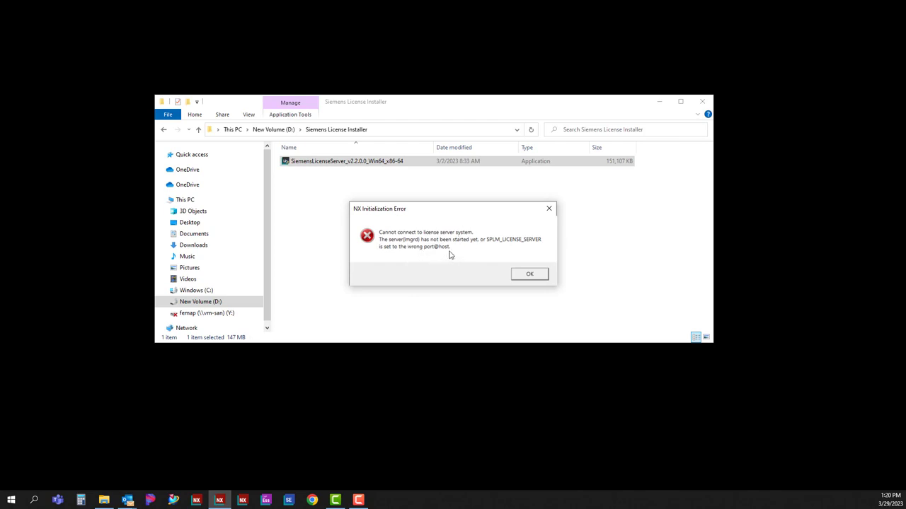
pyautogui.click(529, 274)
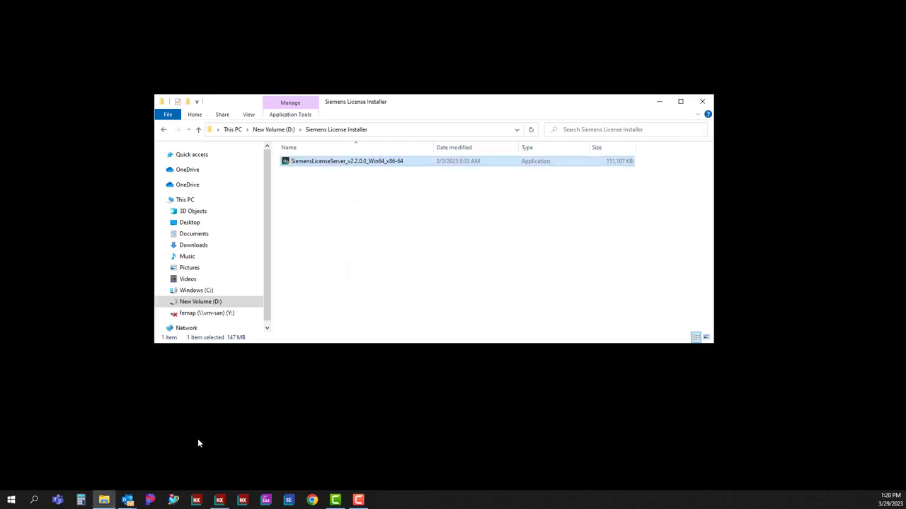
# - Open the system Environment Variables list with administrator credentials
pyautogui.click(35, 501)
pyautogui.rightClick(136, 300)
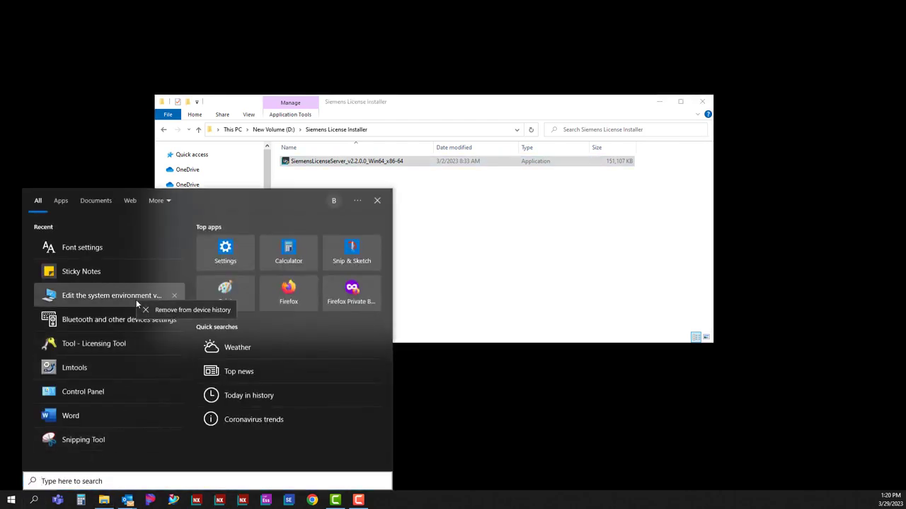
pyautogui.click(131, 298)
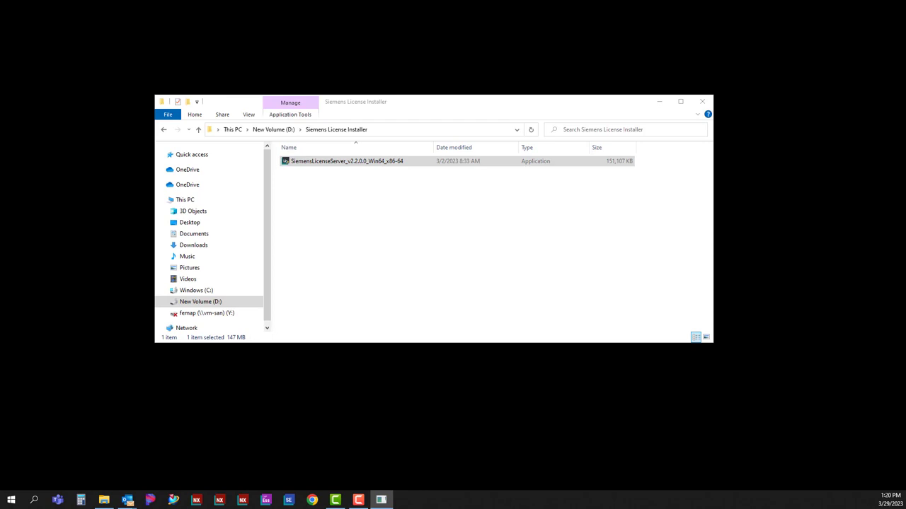
pyautogui.write('p')
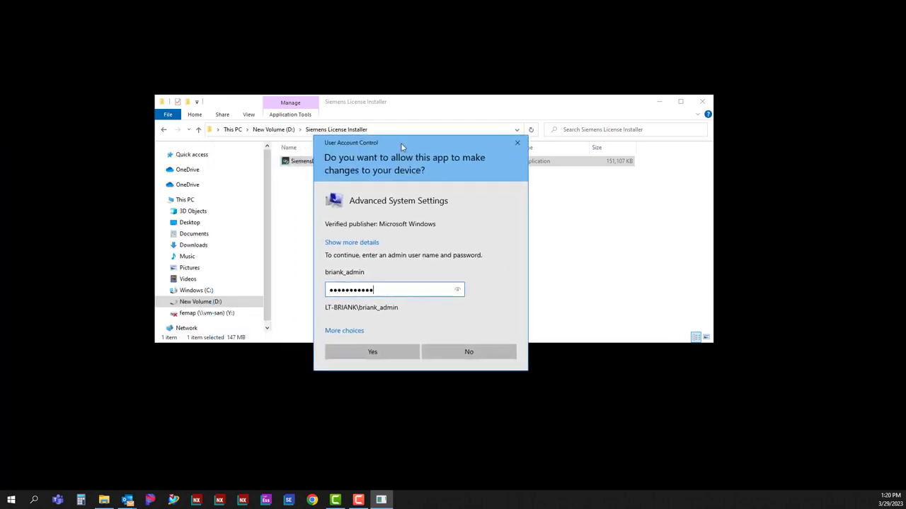
pyautogui.press('Return')
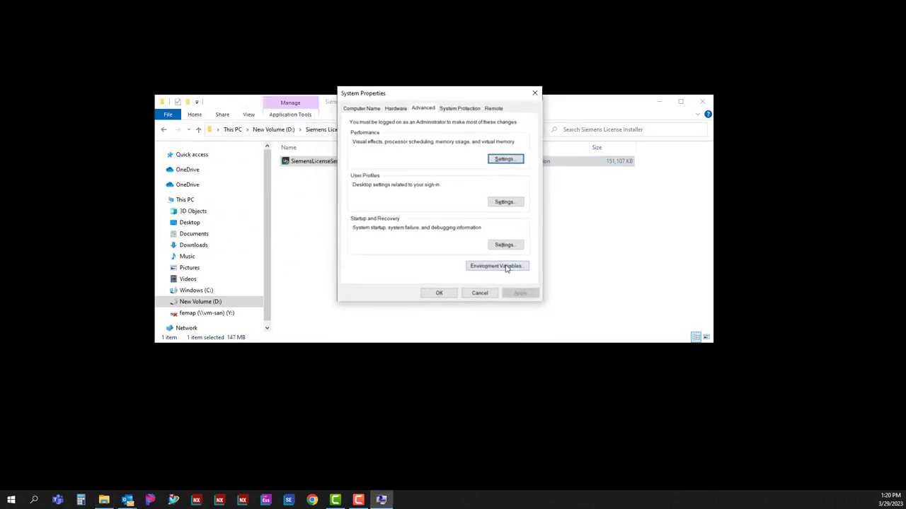
pyautogui.click(515, 262)
pyautogui.scroll(-2, 451, 304)
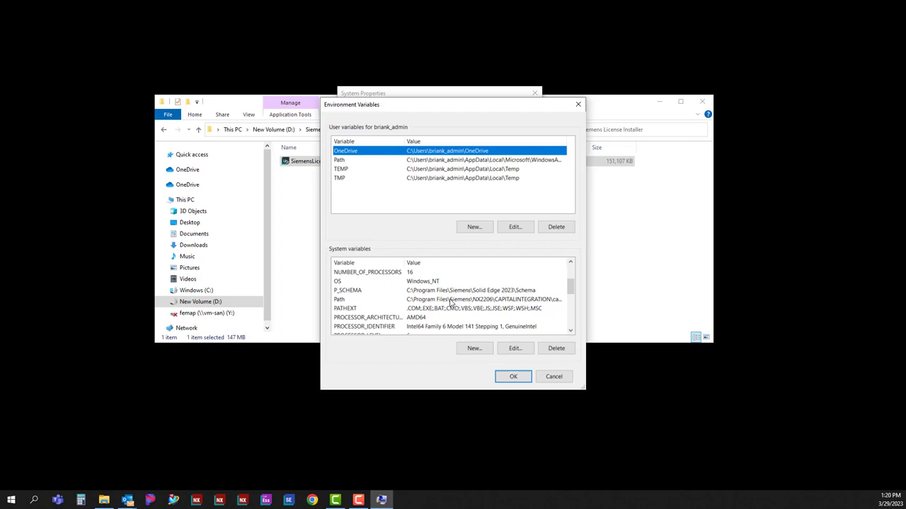
pyautogui.scroll(-2, 451, 307)
pyautogui.scroll(-1, 452, 306)
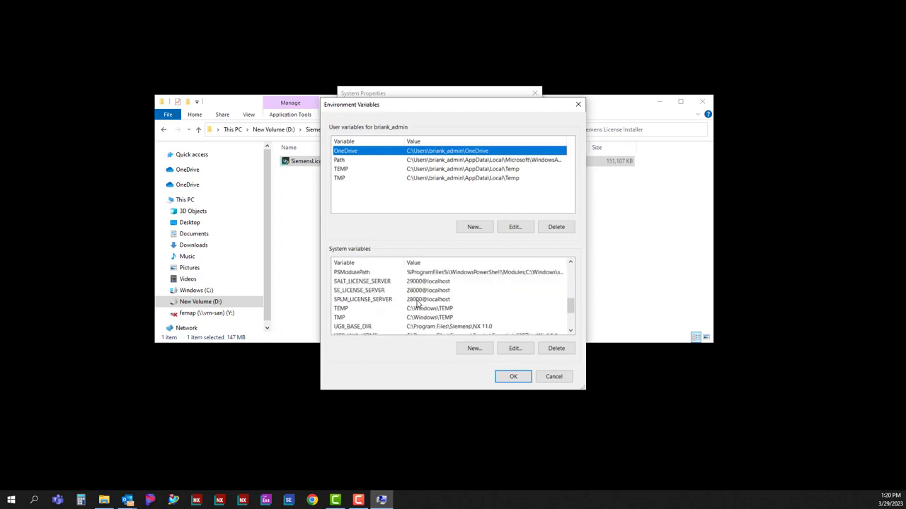
# - Change SPLM_LICENSE_SERVER and SE_LICENSE_SERVER from 28000 to 29000@localhost and save
pyautogui.click(417, 300)
pyautogui.click(516, 348)
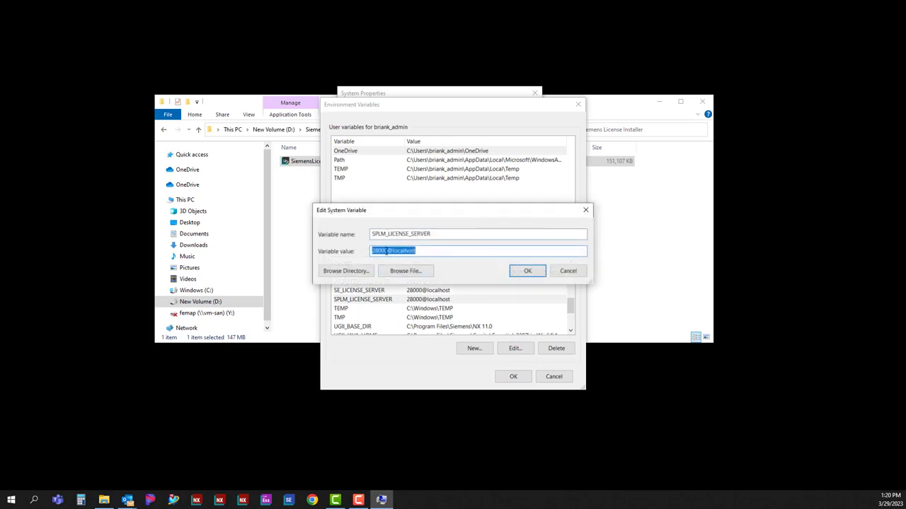
pyautogui.click(377, 252)
pyautogui.write('9')
pyautogui.click(529, 271)
pyautogui.click(416, 291)
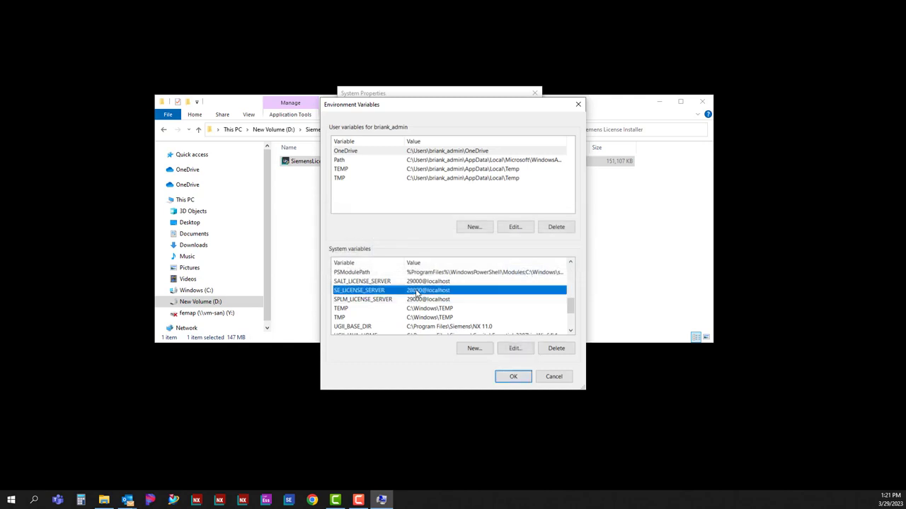
pyautogui.click(514, 348)
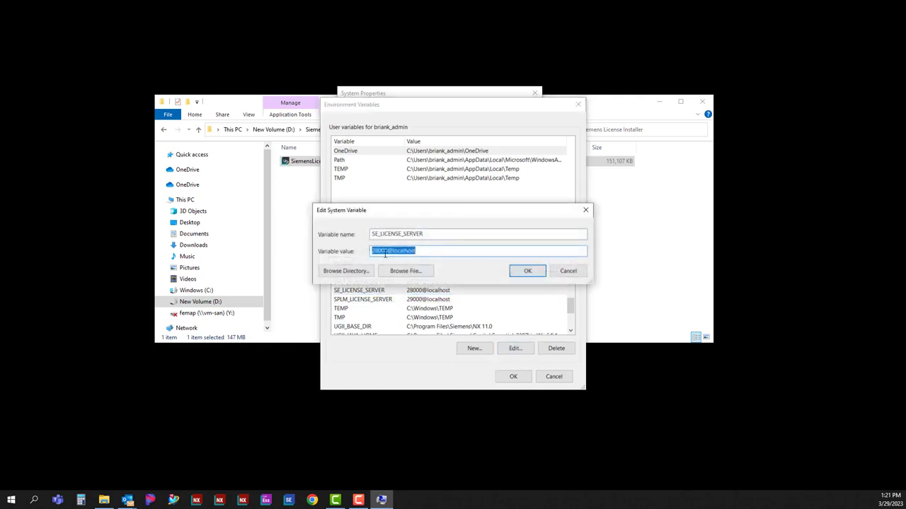
pyautogui.click(380, 251)
pyautogui.write('9')
pyautogui.click(528, 271)
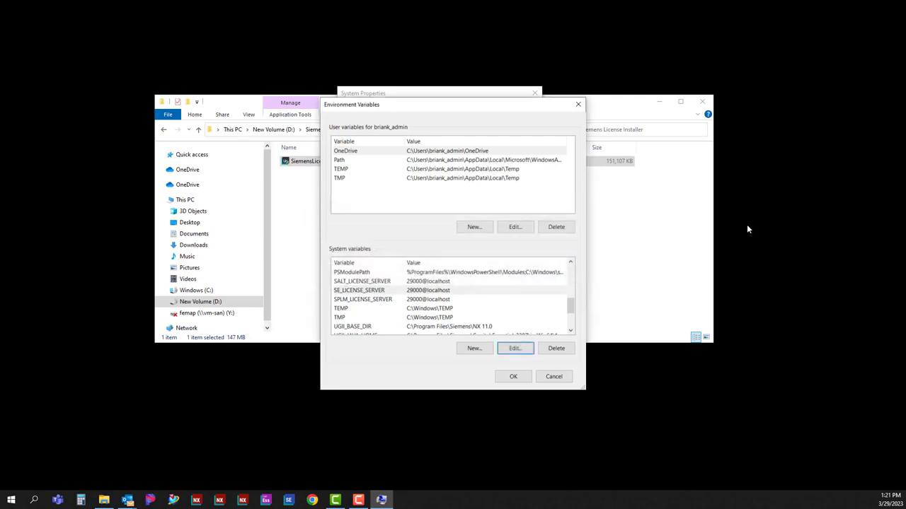
pyautogui.click(514, 378)
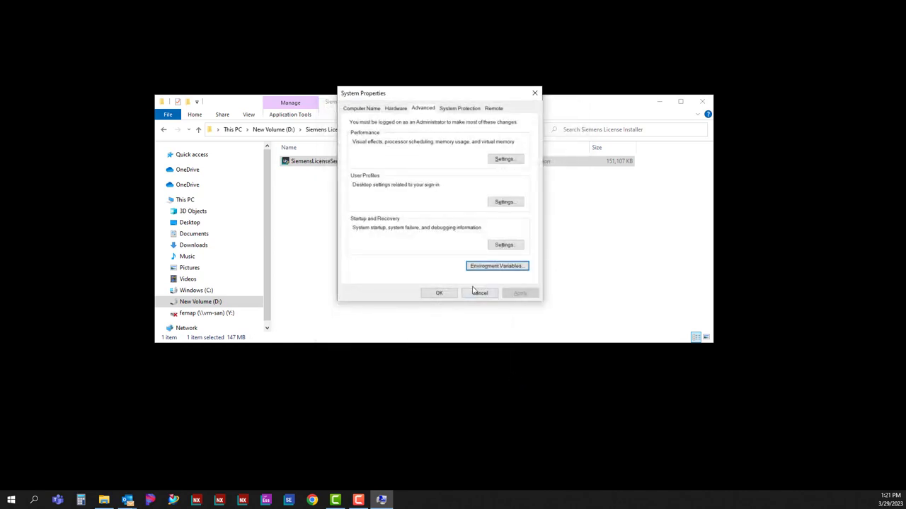
# - Close System Properties, confirm NX opens maximized without license errors, then minimize it
pyautogui.click(441, 293)
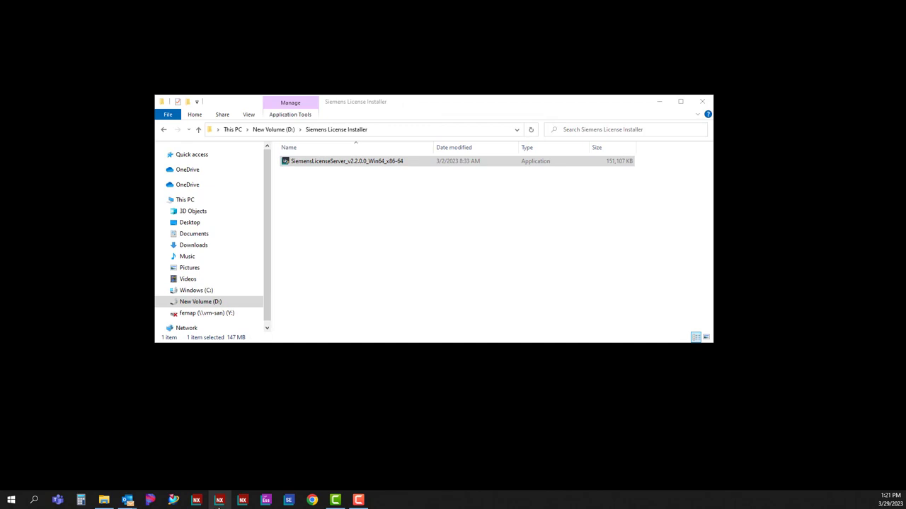
pyautogui.click(220, 500)
pyautogui.moveTo(496, 122); pyautogui.dragTo(240, 1)
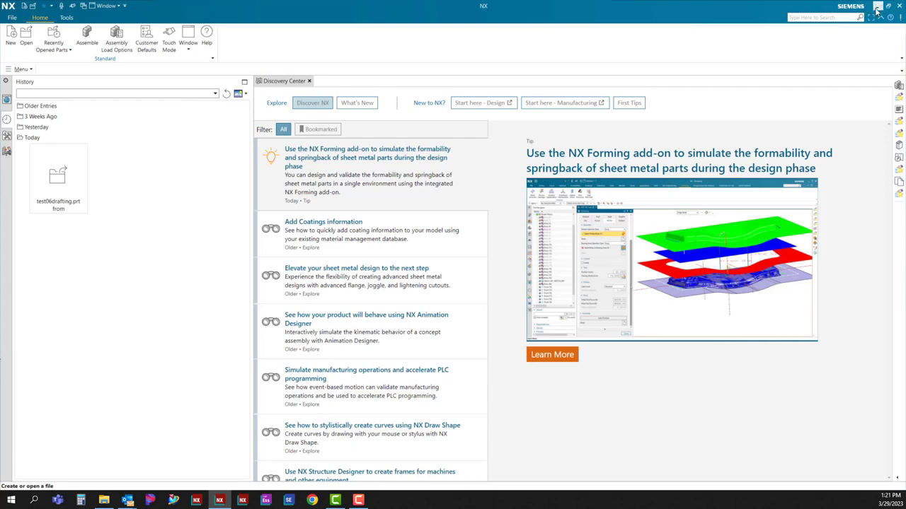
pyautogui.click(877, 6)
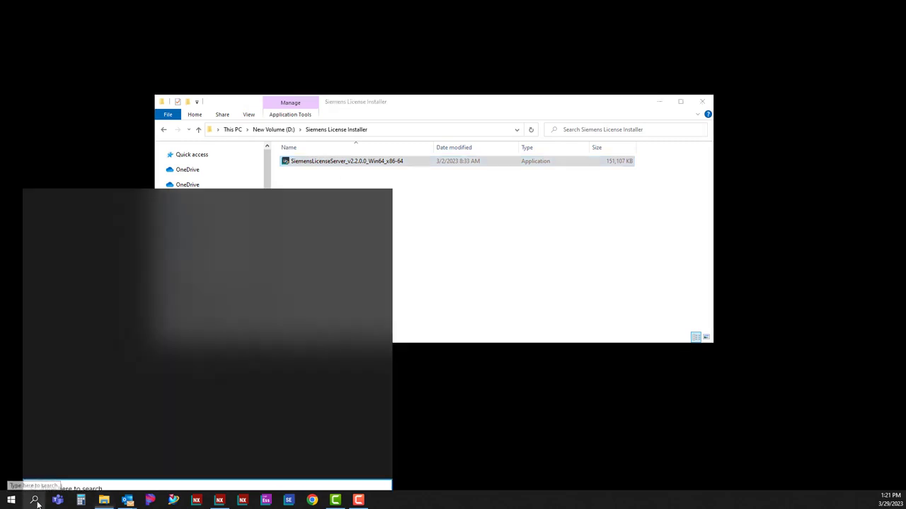
pyautogui.click(114, 344)
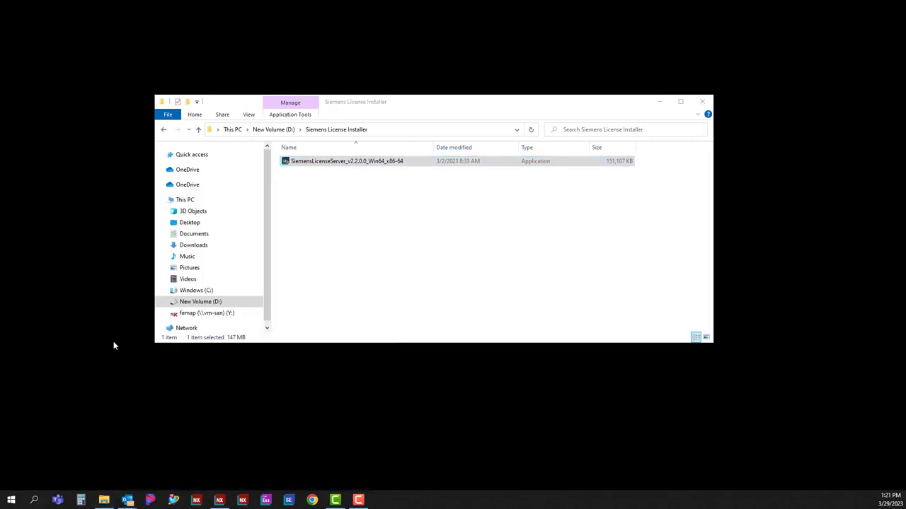
pyautogui.click(375, 159)
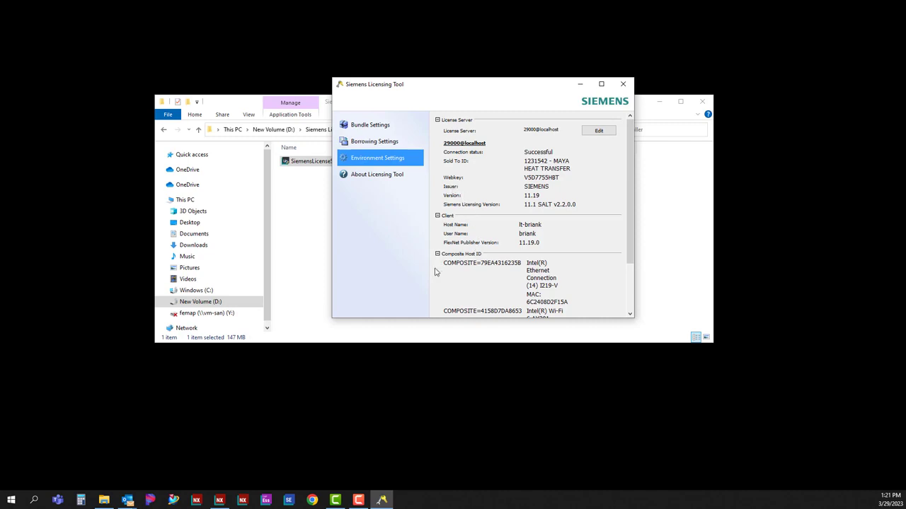
# - Close the Licensing Tool and relaunch SiemensLicenseServer as administrator in English
pyautogui.click(624, 85)
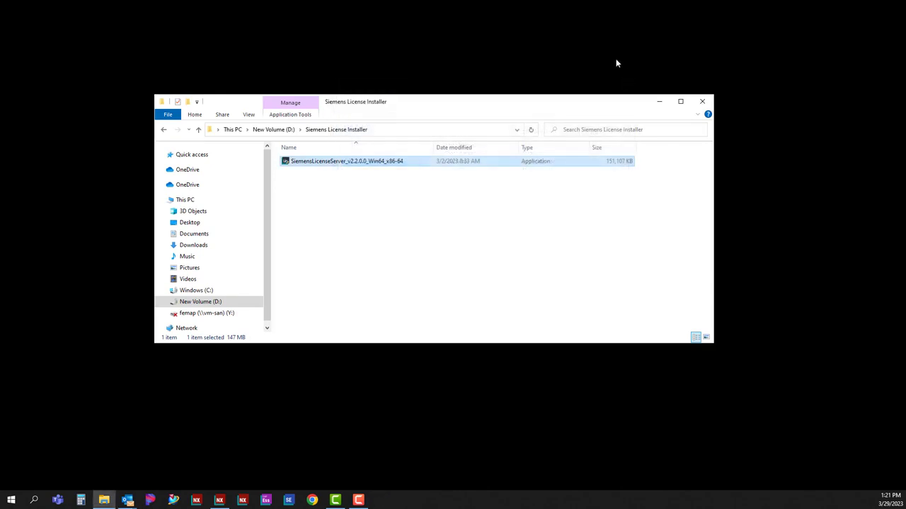
pyautogui.rightClick(341, 165)
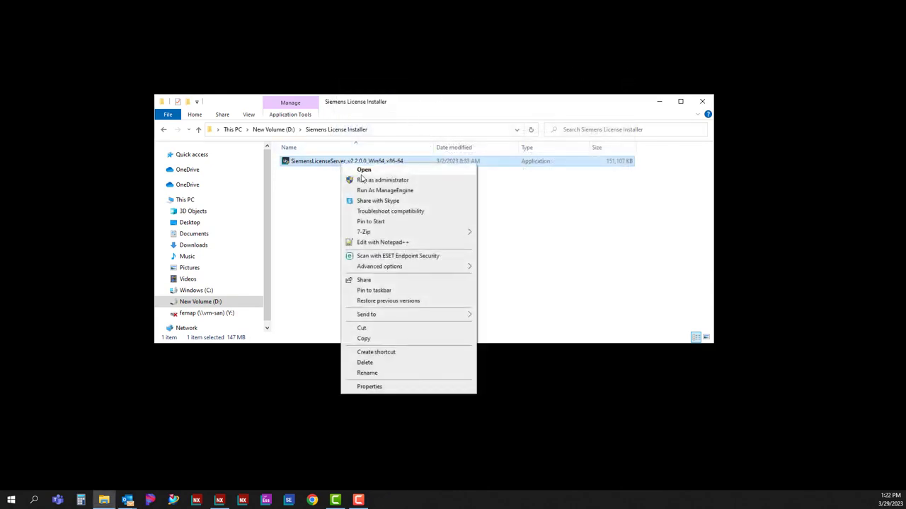
pyautogui.click(363, 181)
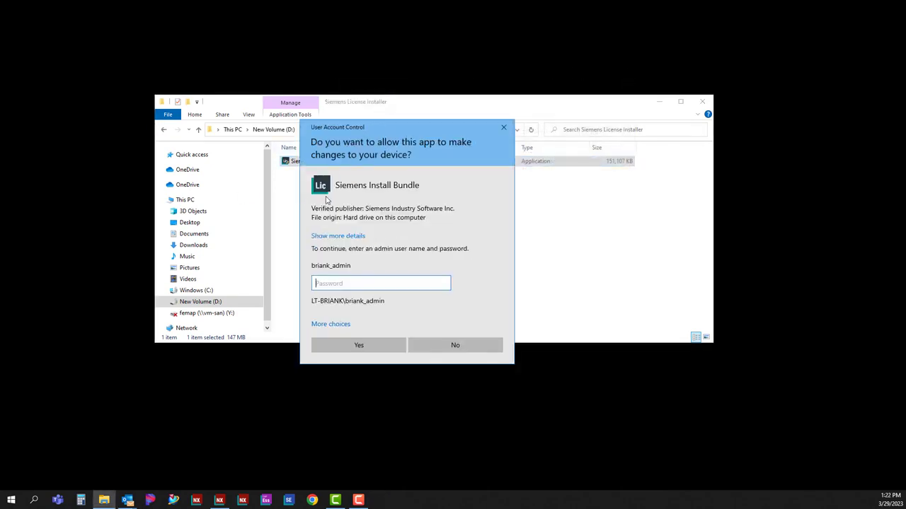
pyautogui.write('•')
pyautogui.press('Return')
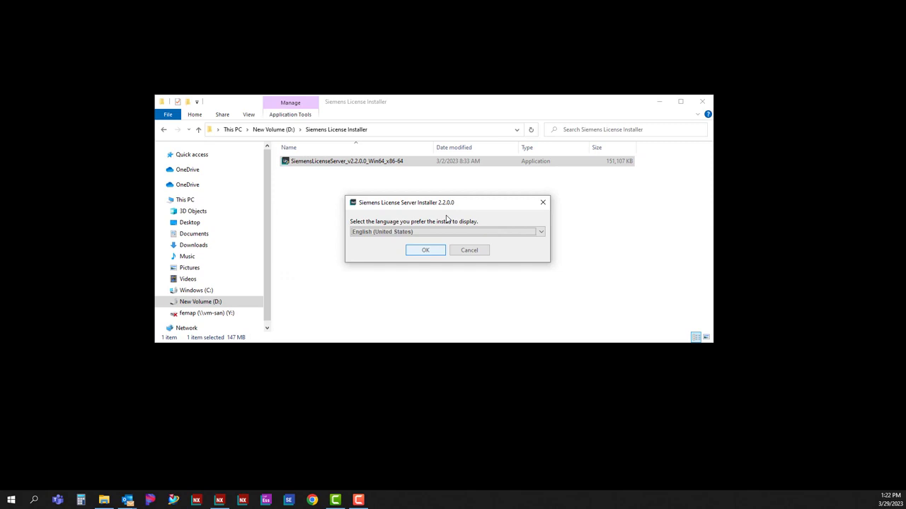
pyautogui.click(426, 251)
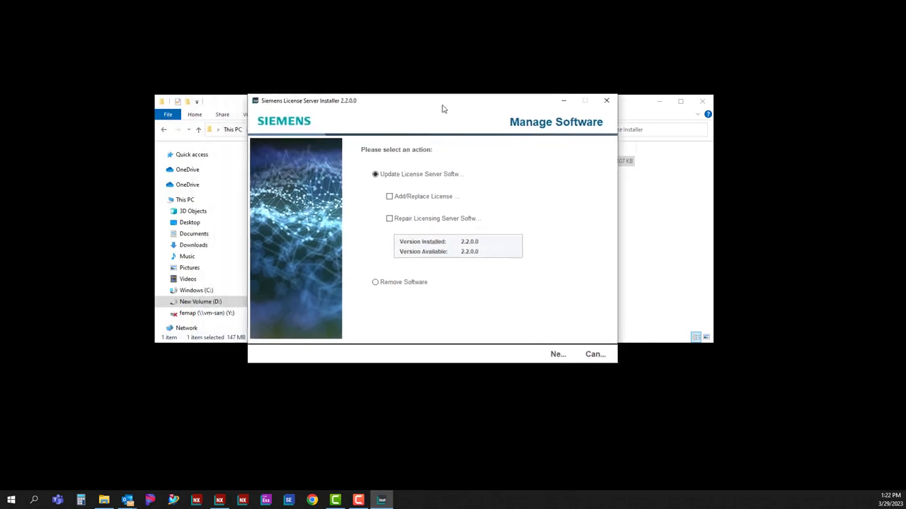
# - Choose Add/Replace License and select C:\License Files\3137221_authcodes.txt for import
pyautogui.click(396, 201)
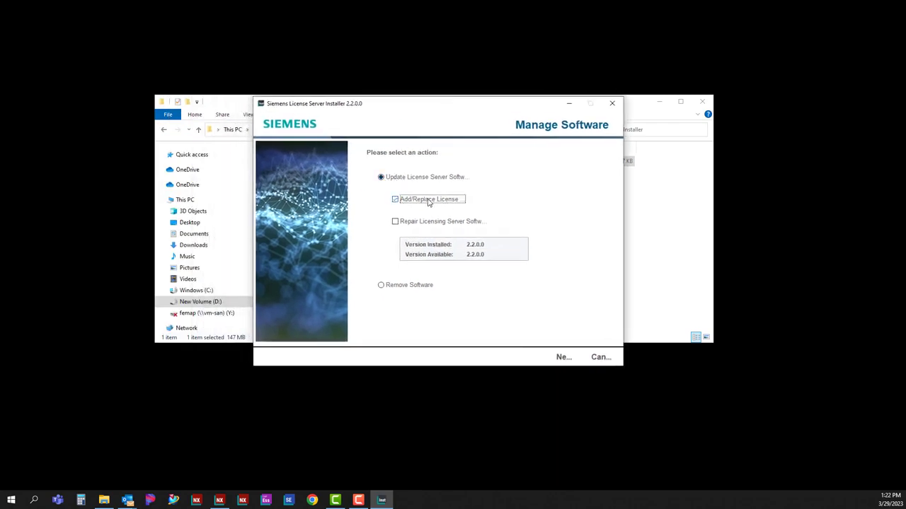
pyautogui.click(563, 359)
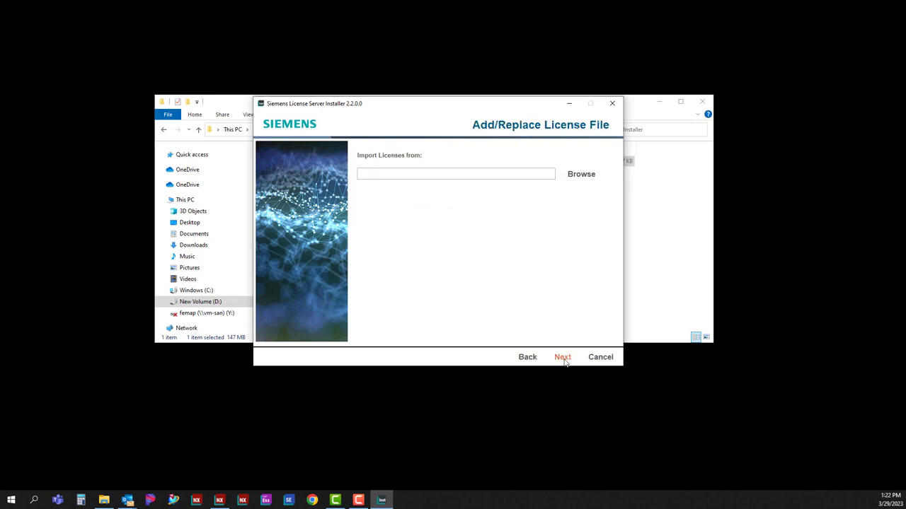
pyautogui.click(587, 178)
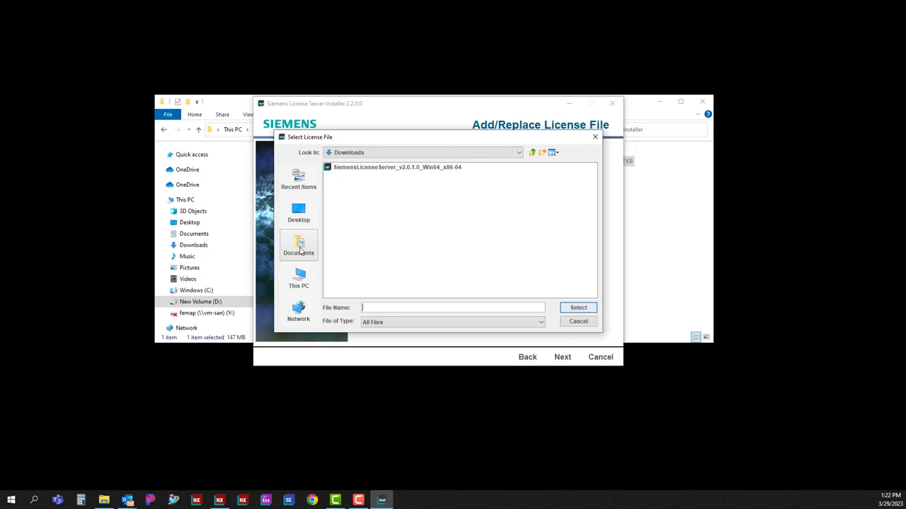
pyautogui.click(298, 283)
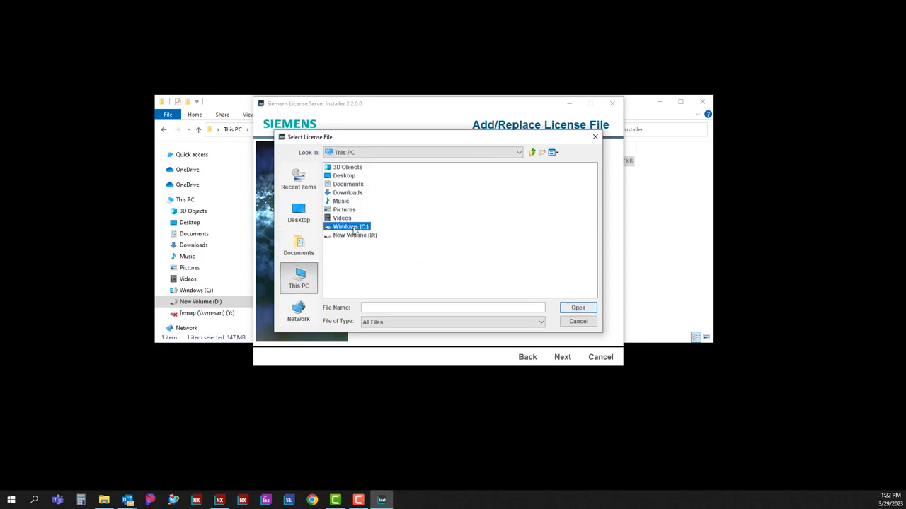
pyautogui.doubleClick(357, 228)
pyautogui.doubleClick(359, 176)
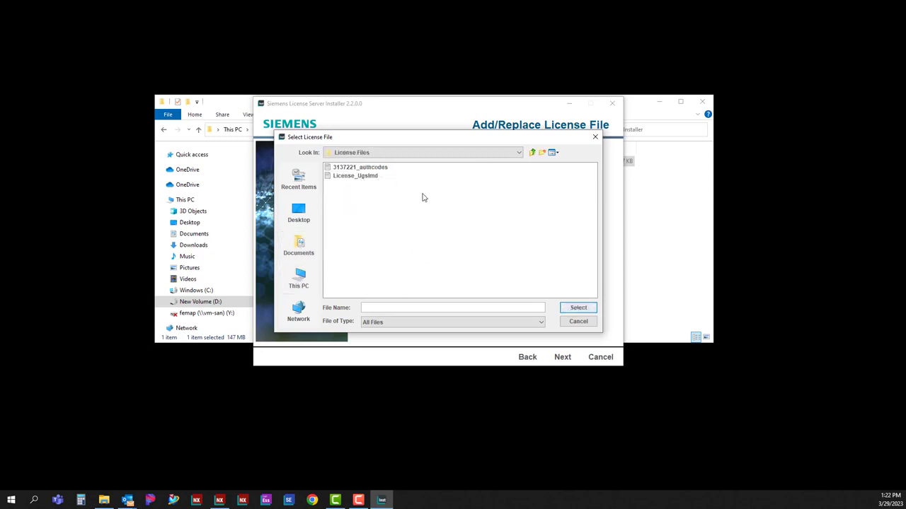
pyautogui.click(363, 168)
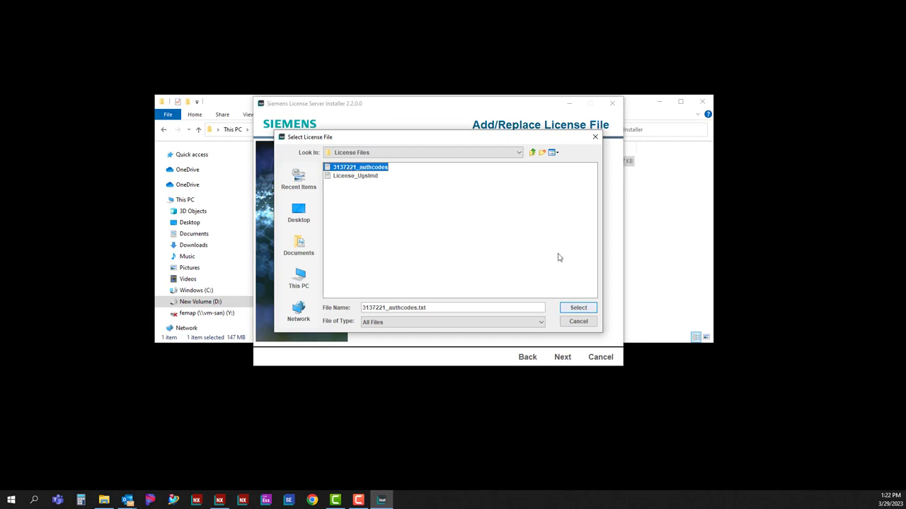
pyautogui.click(578, 308)
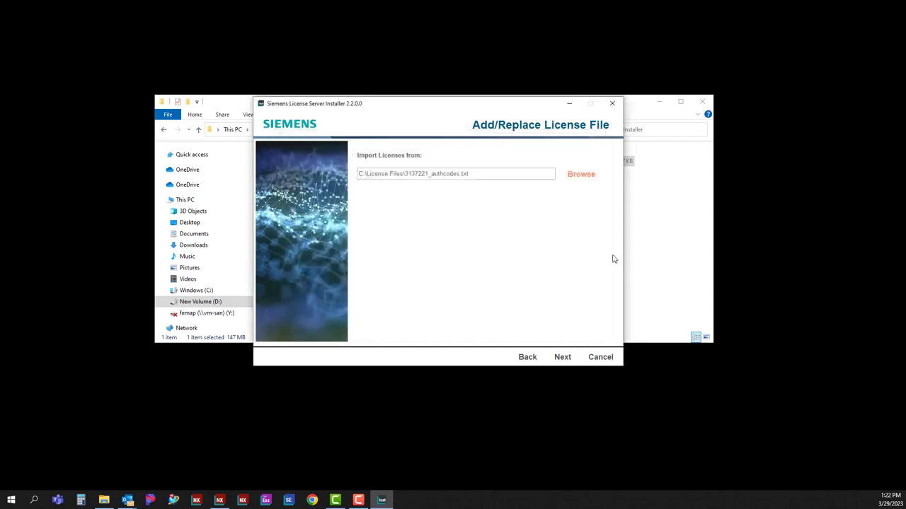
pyautogui.click(566, 361)
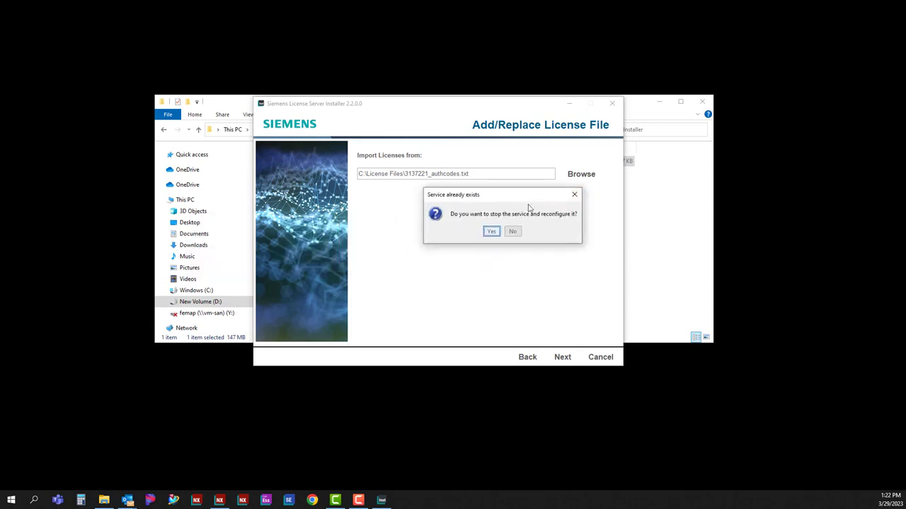
# - Stop the service, keep ports 29000/29001, and decline the webkey admin feature
pyautogui.click(491, 232)
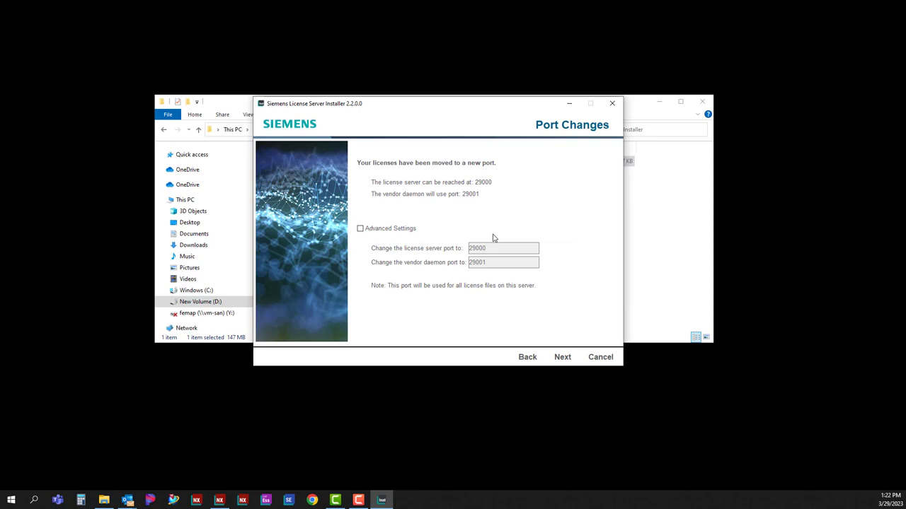
pyautogui.click(564, 358)
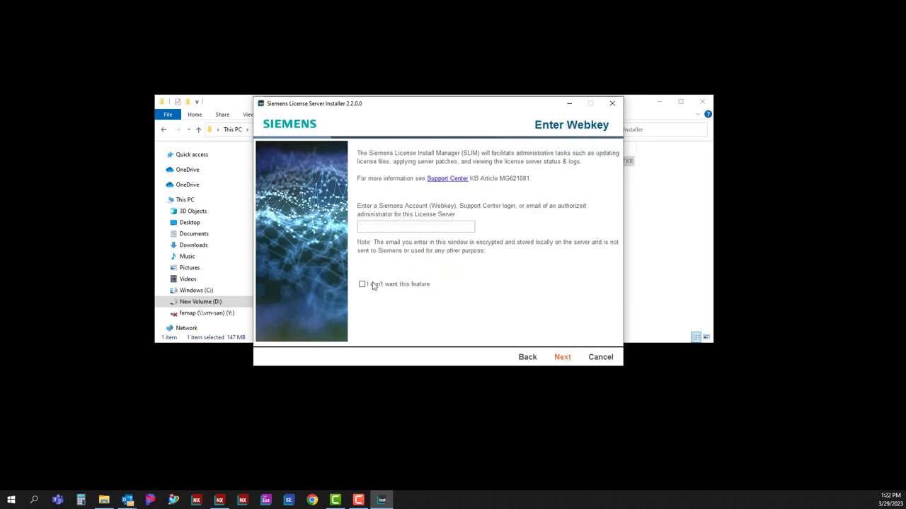
pyautogui.click(365, 284)
pyautogui.click(564, 358)
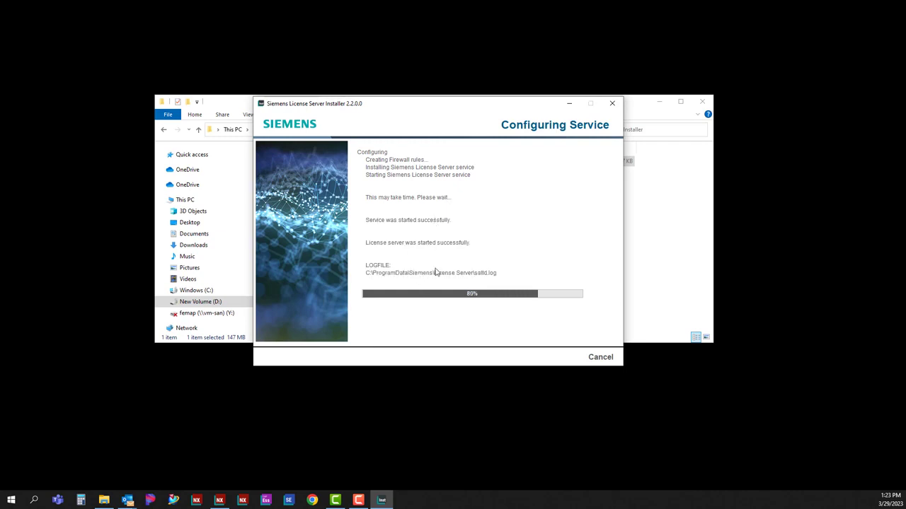
# - Review the installation log confirming the server on port 29000, then close SALT
pyautogui.click(400, 294)
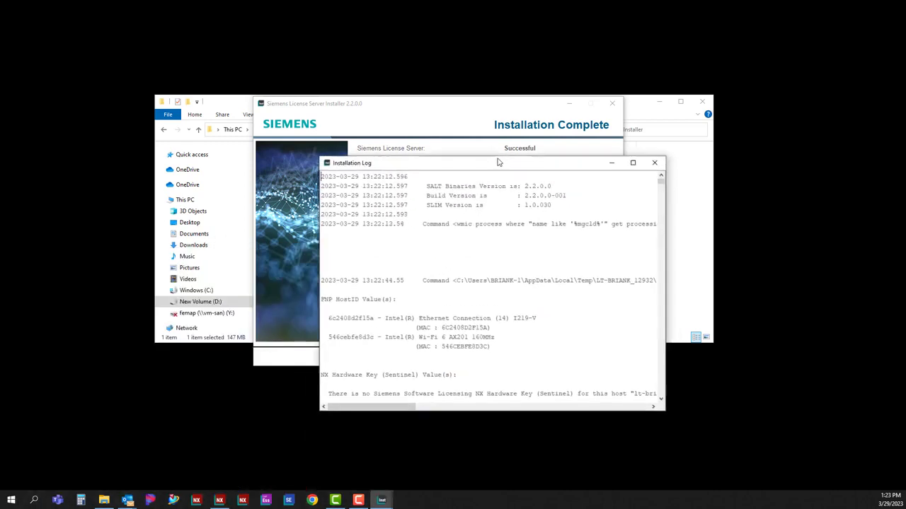
pyautogui.scroll(-1, 479, 283)
pyautogui.scroll(-3, 486, 273)
pyautogui.scroll(-5, 486, 274)
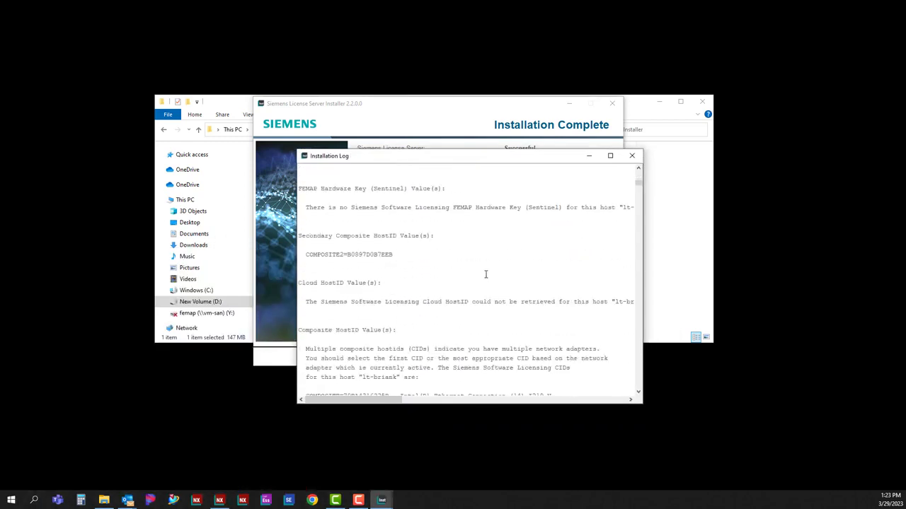
pyautogui.scroll(-3, 487, 274)
pyautogui.scroll(-5, 488, 275)
pyautogui.scroll(-2, 489, 275)
pyautogui.scroll(-2, 492, 273)
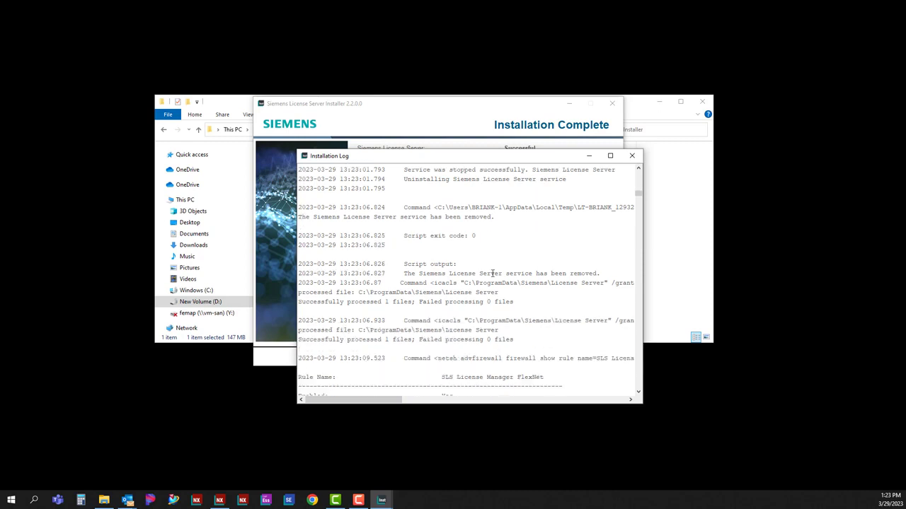
pyautogui.scroll(-7, 493, 274)
pyautogui.click(631, 156)
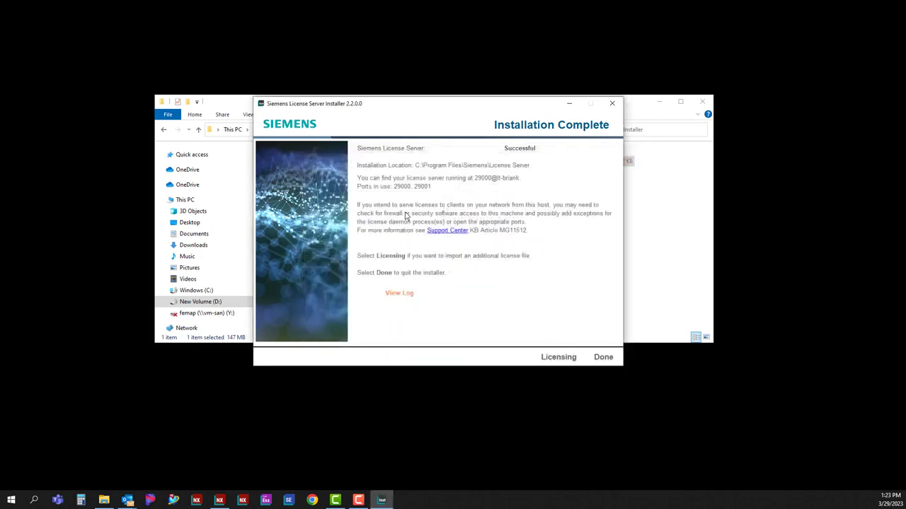
pyautogui.click(604, 358)
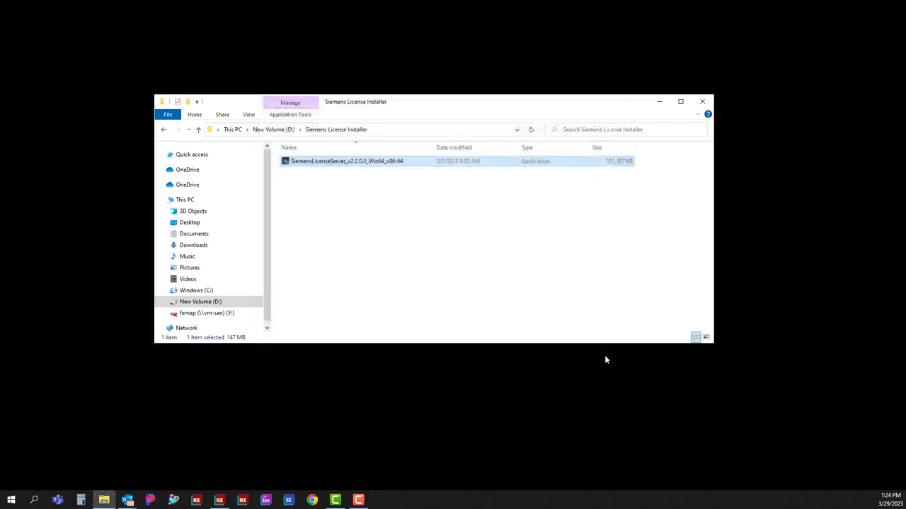
pyautogui.click(265, 500)
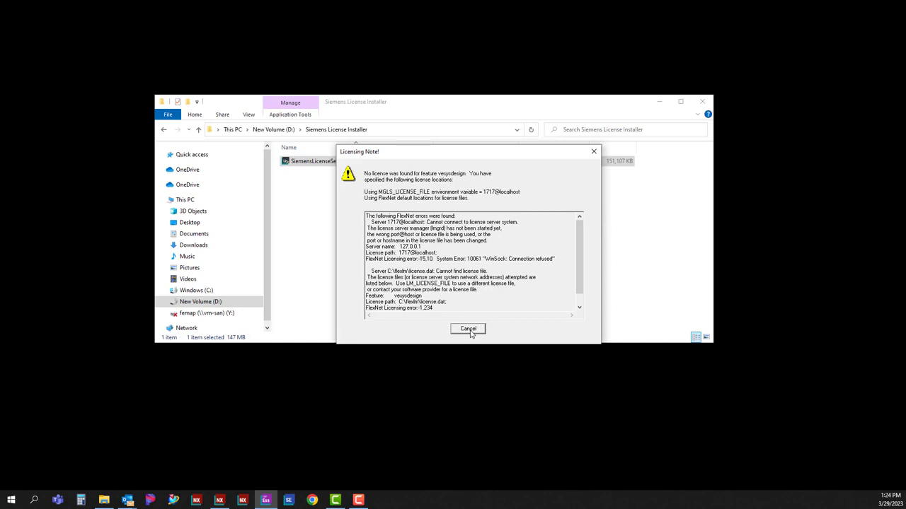
pyautogui.click(468, 330)
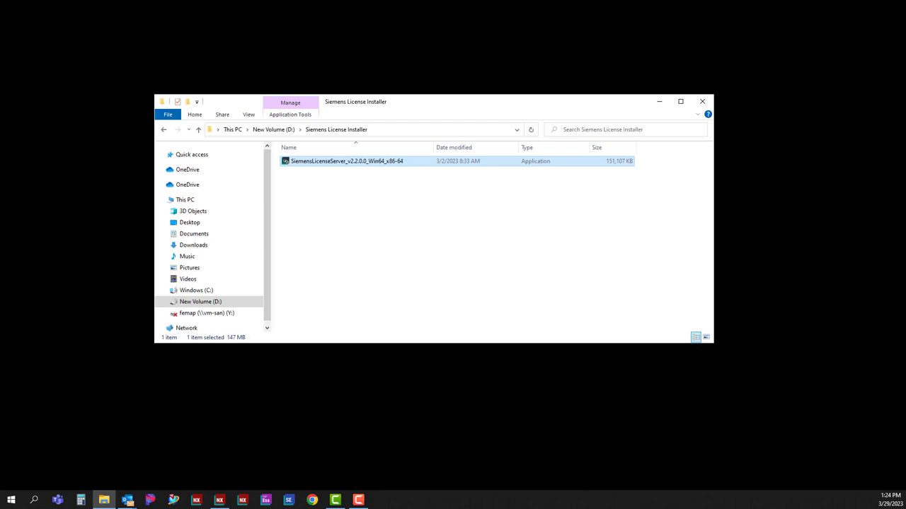
# - Open the system Environment Variables list after approving with the admin password
pyautogui.click(34, 500)
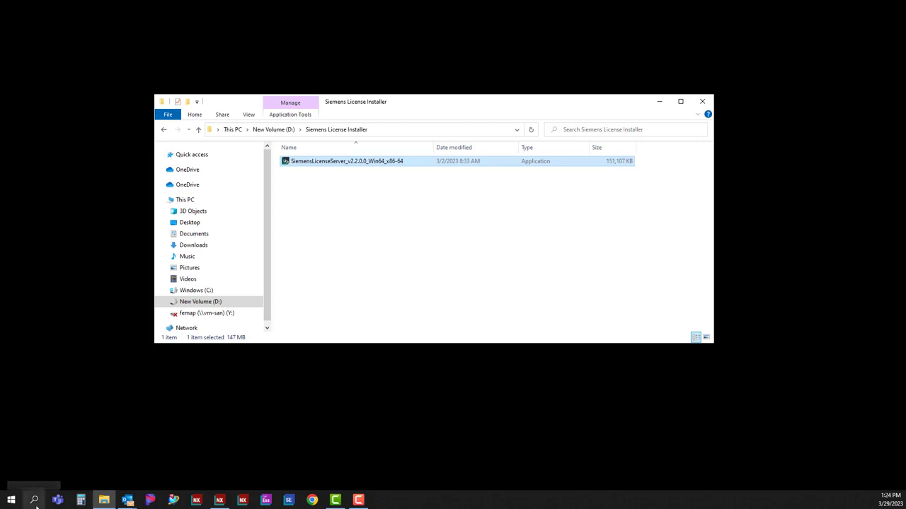
pyautogui.click(34, 500)
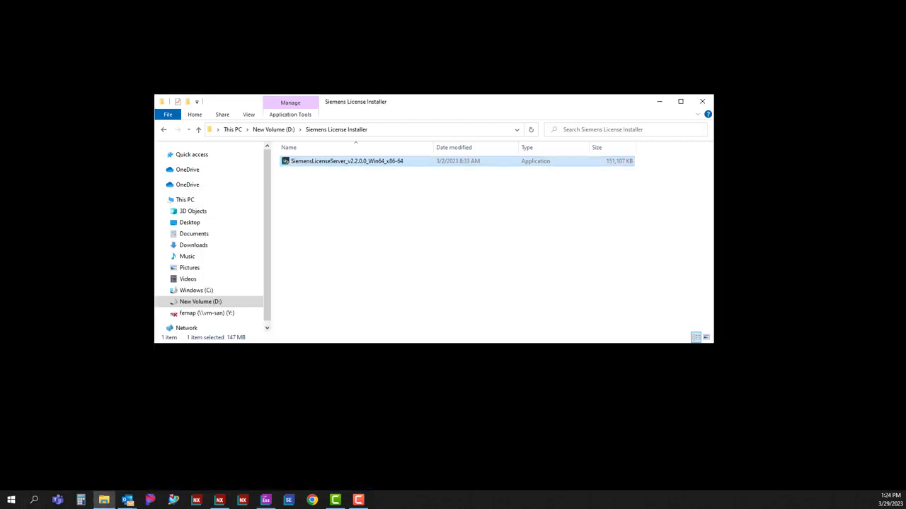
pyautogui.click(34, 500)
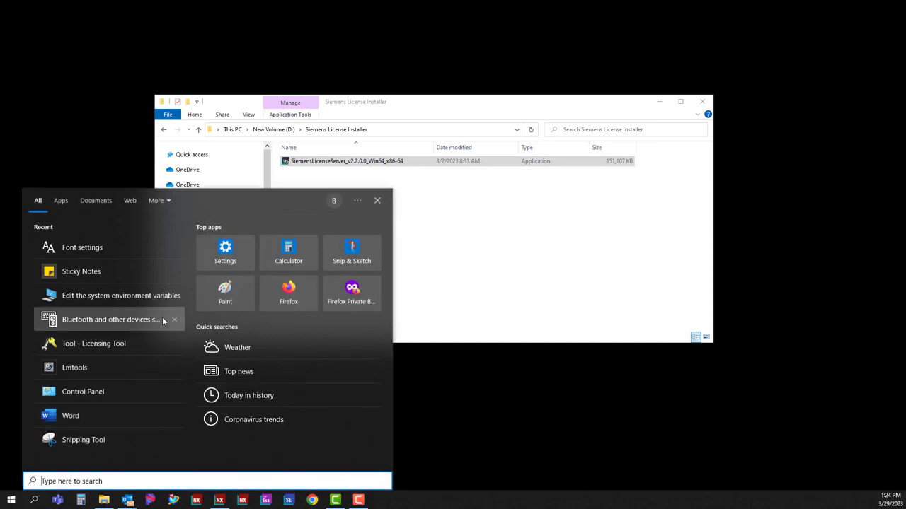
pyautogui.click(103, 299)
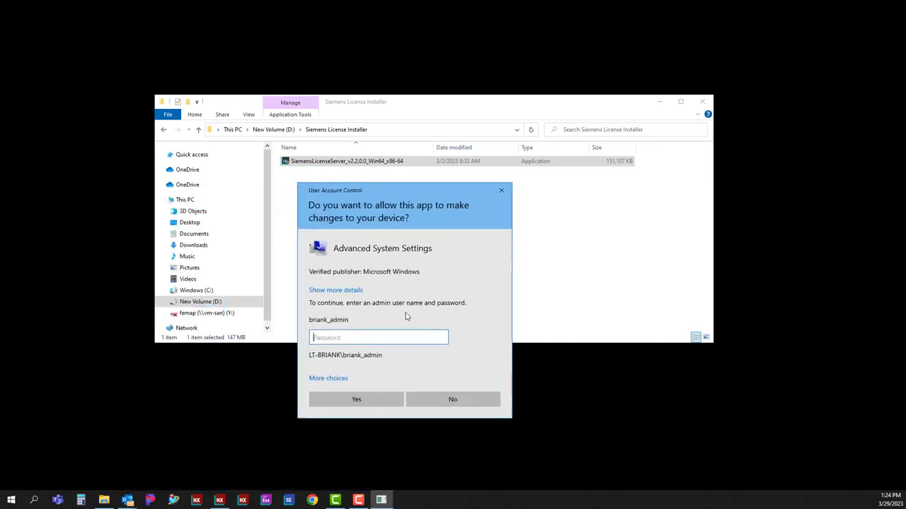
pyautogui.write('****')
pyautogui.press('Return')
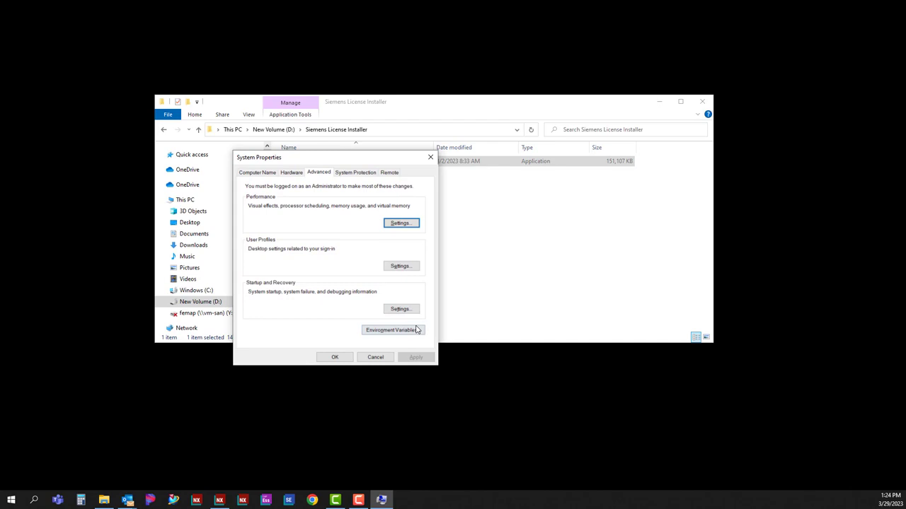
pyautogui.click(418, 330)
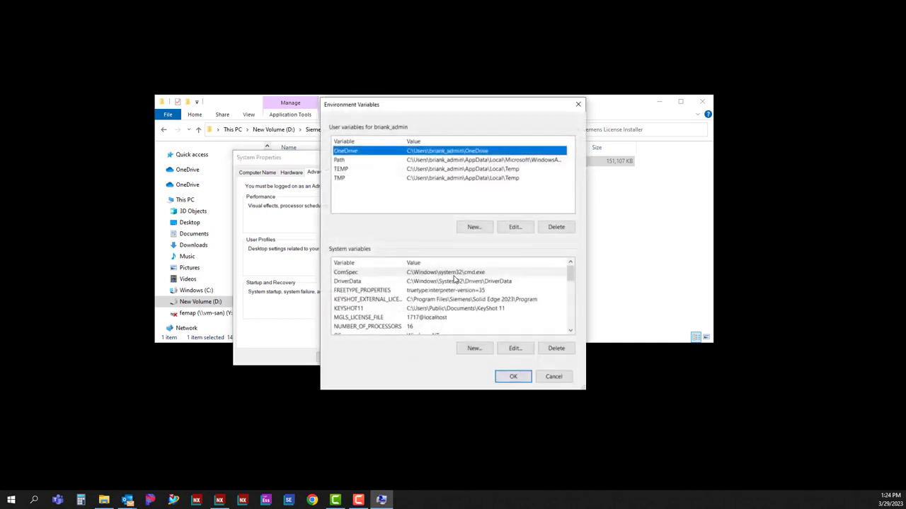
# - Change MGLS_LICENSE_FILE from 1717@localhost to 29000@localhost and save the change
pyautogui.scroll(-1, 423, 289)
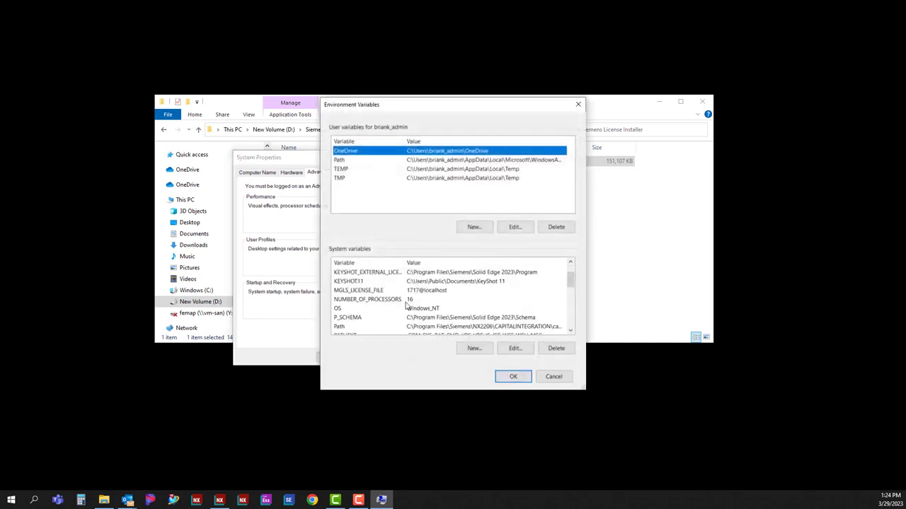
pyautogui.click(367, 290)
pyautogui.click(515, 348)
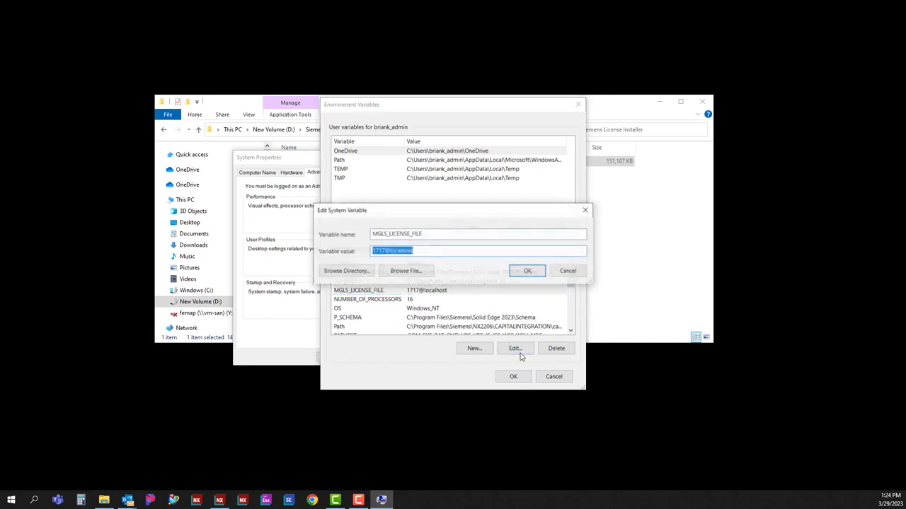
pyautogui.moveTo(385, 251); pyautogui.dragTo(368, 252)
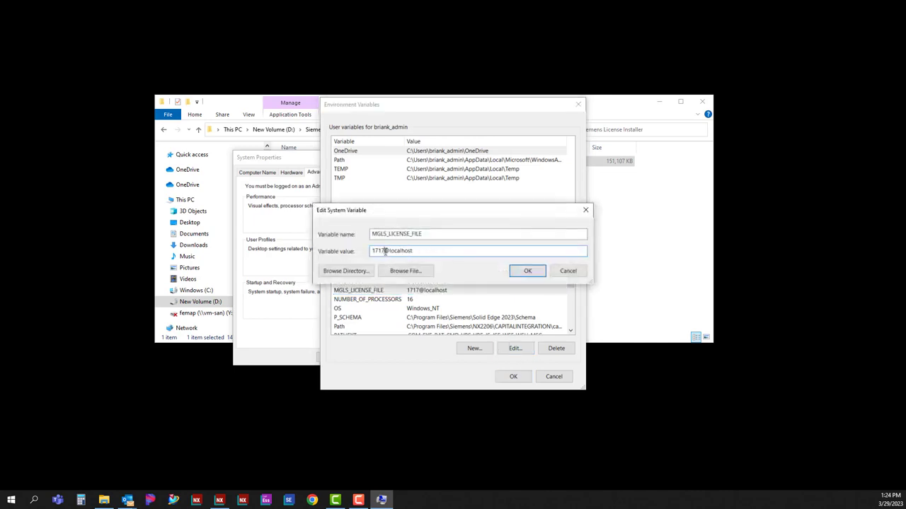
pyautogui.write('28')
pyautogui.write('000')
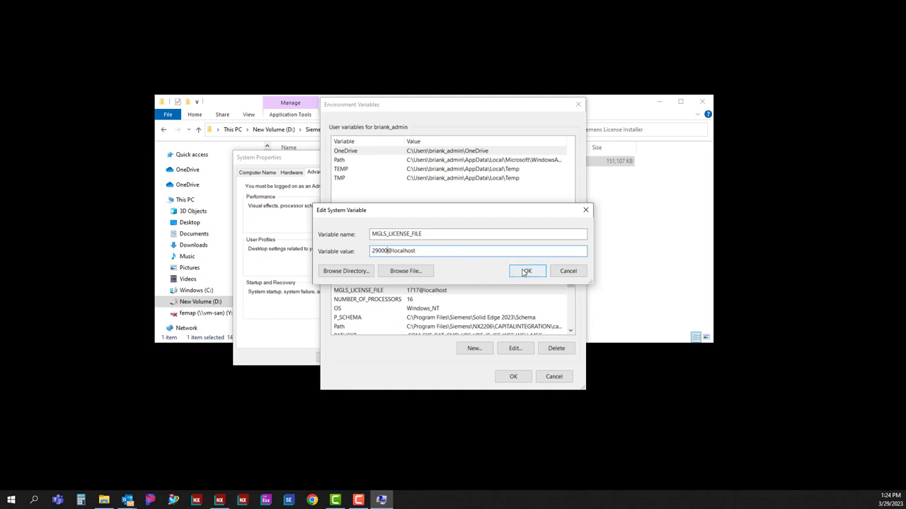
pyautogui.click(523, 272)
pyautogui.click(513, 379)
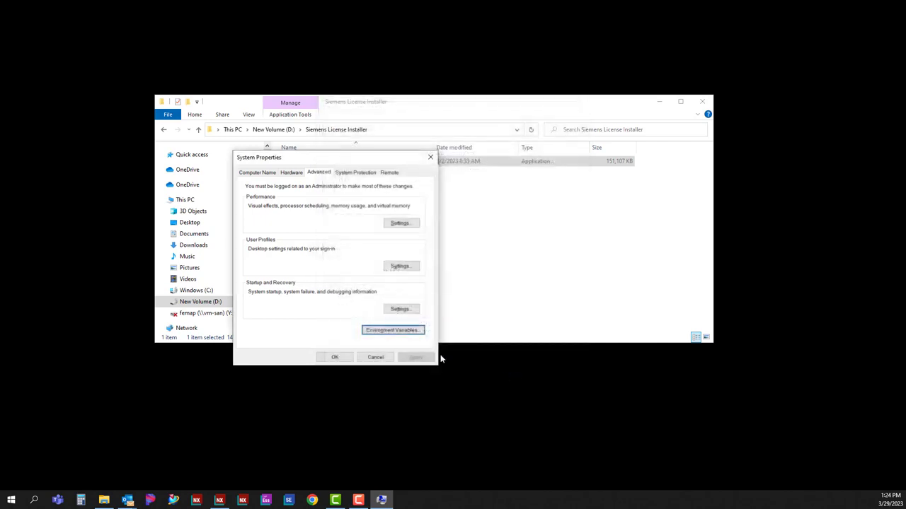
# - Close System Properties and launch Capital Essentials, NX and Solid Edge 2023 without licensing errors
pyautogui.click(343, 357)
pyautogui.click(373, 263)
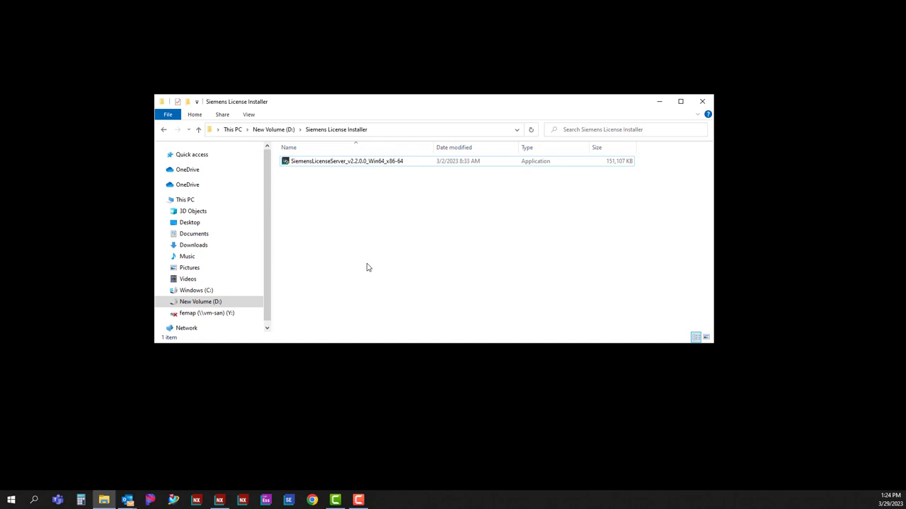
pyautogui.click(267, 503)
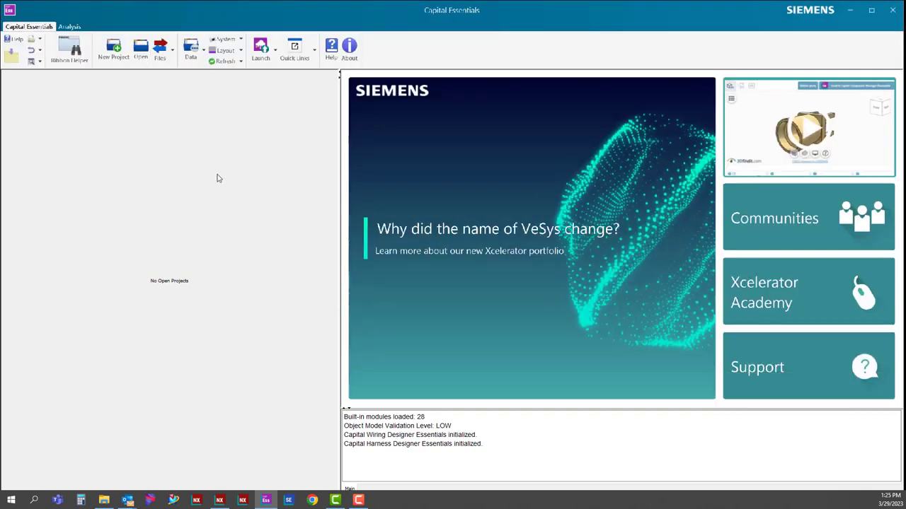
pyautogui.click(219, 500)
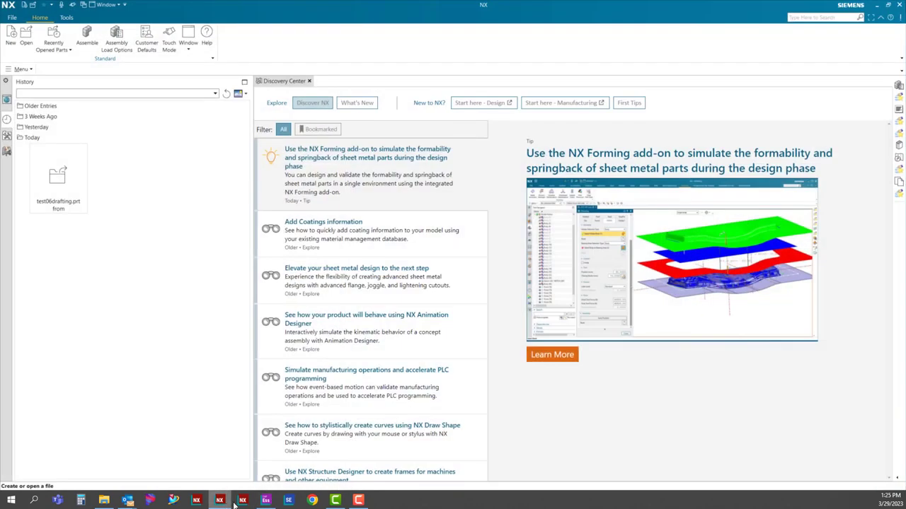
pyautogui.click(289, 500)
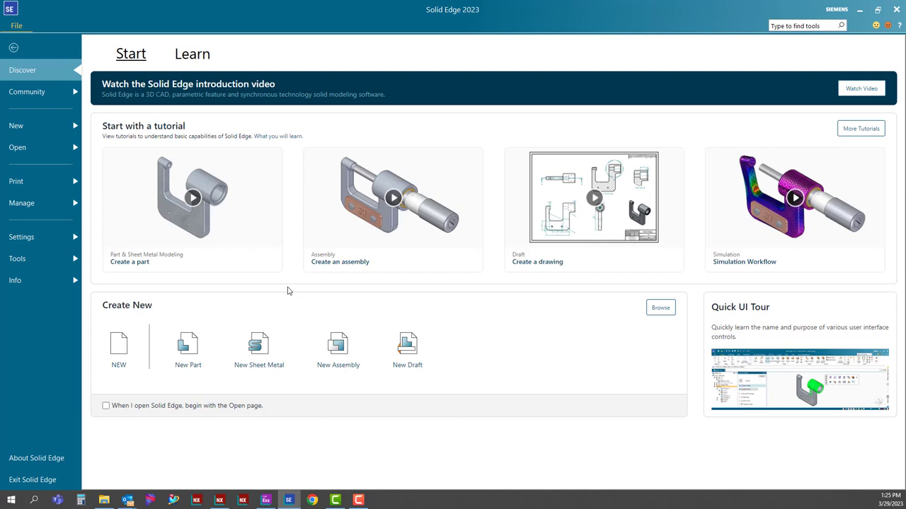
pyautogui.click(35, 501)
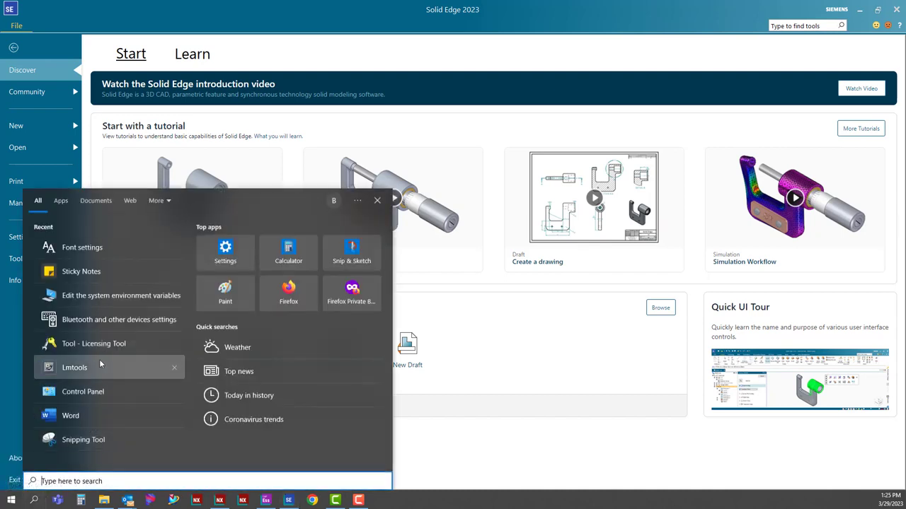
# - Run LMTOOLS as administrator and view its Server Status and Config Services pages
pyautogui.rightClick(99, 372)
pyautogui.click(129, 380)
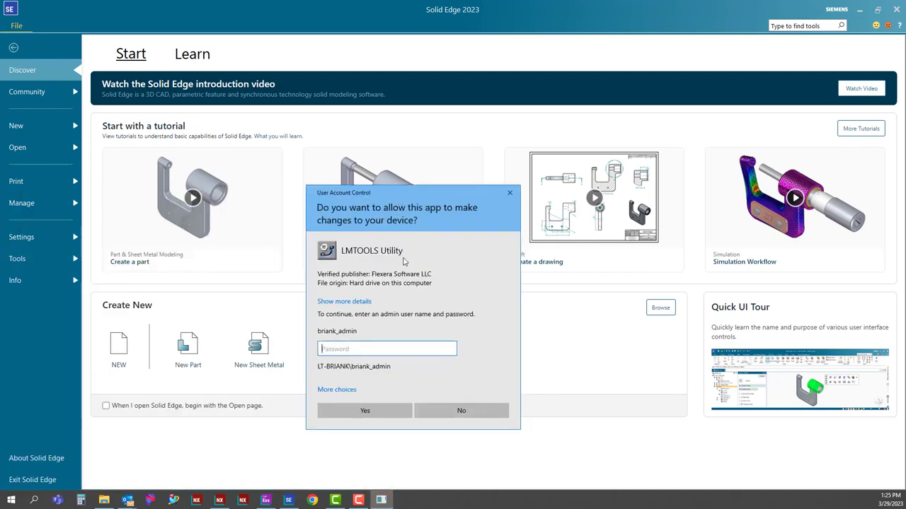
pyautogui.write('p')
pyautogui.press('Return')
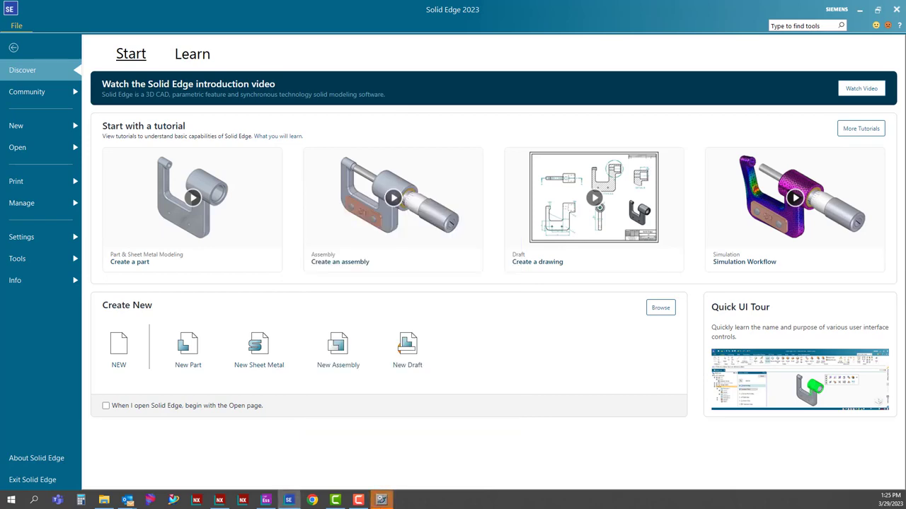
pyautogui.moveTo(580, 100); pyautogui.dragTo(502, 145)
pyautogui.click(488, 161)
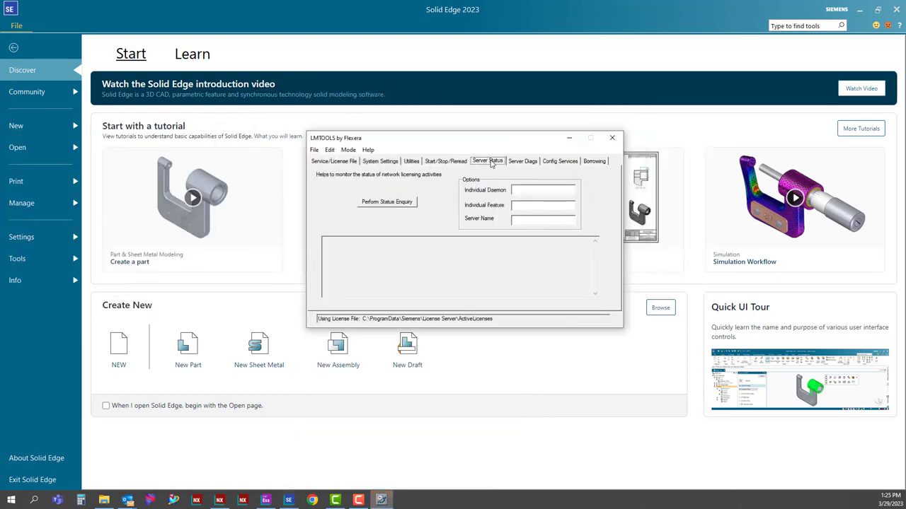
pyautogui.click(556, 161)
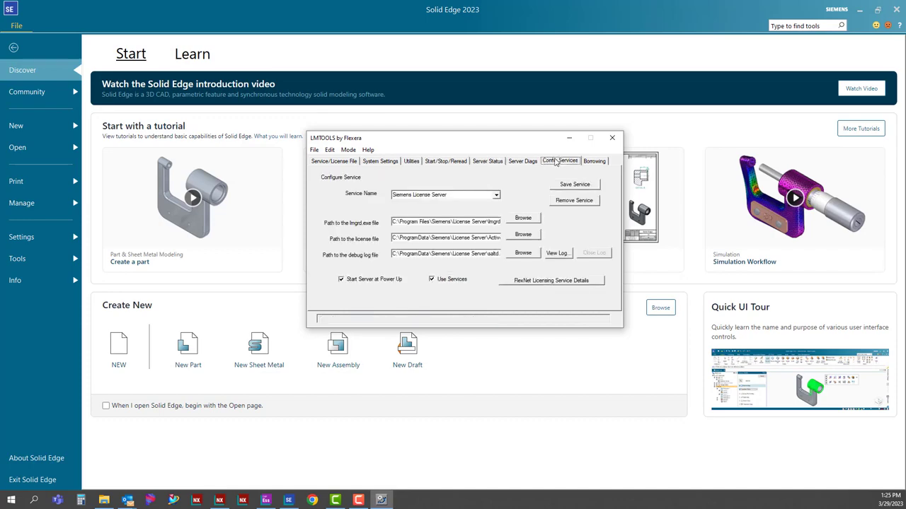
pyautogui.click(554, 256)
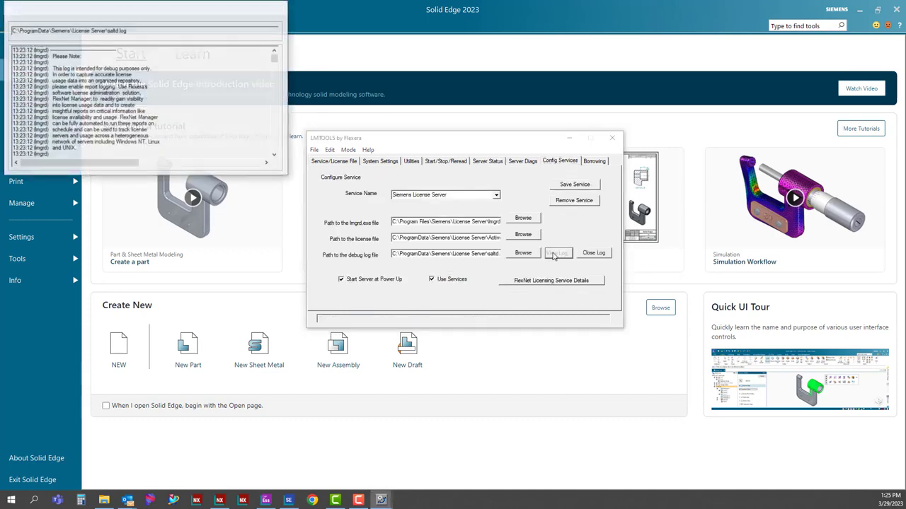
pyautogui.moveTo(196, 8); pyautogui.dragTo(402, 63)
pyautogui.scroll(-3, 464, 110)
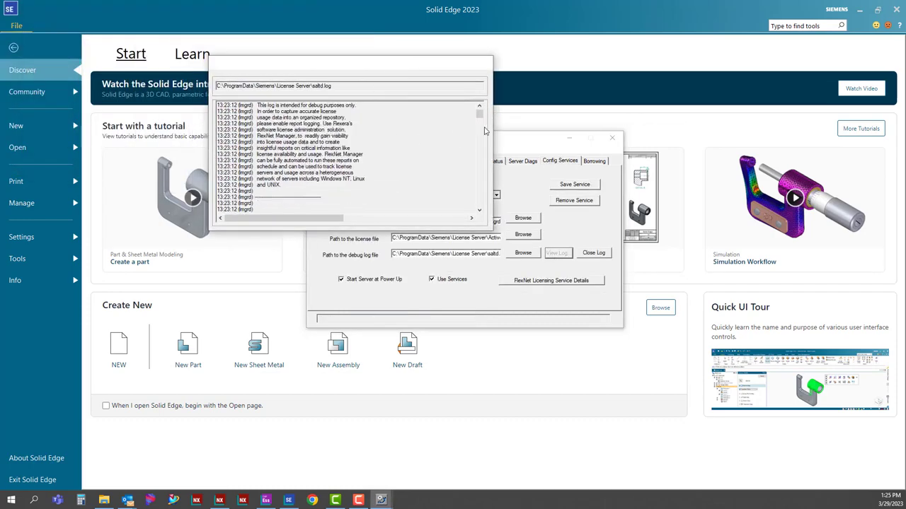
pyautogui.moveTo(479, 117); pyautogui.dragTo(480, 204)
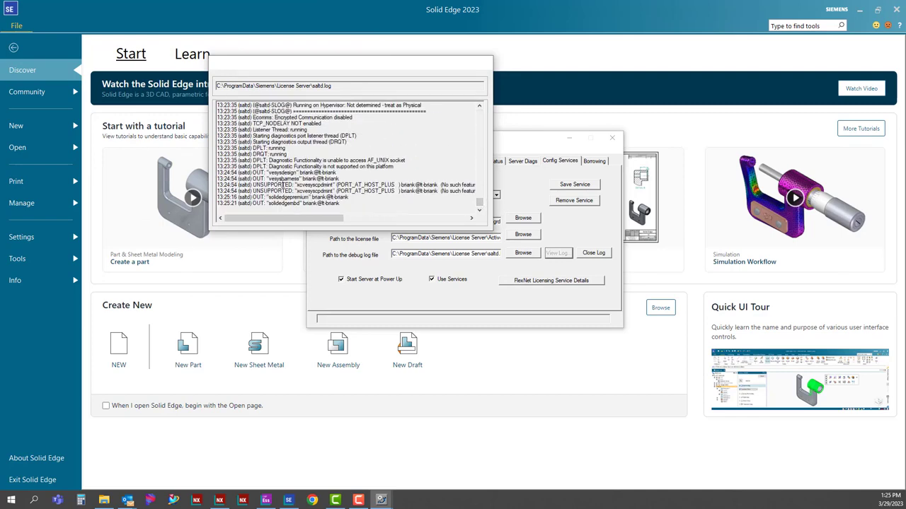
pyautogui.scroll(1, 288, 172)
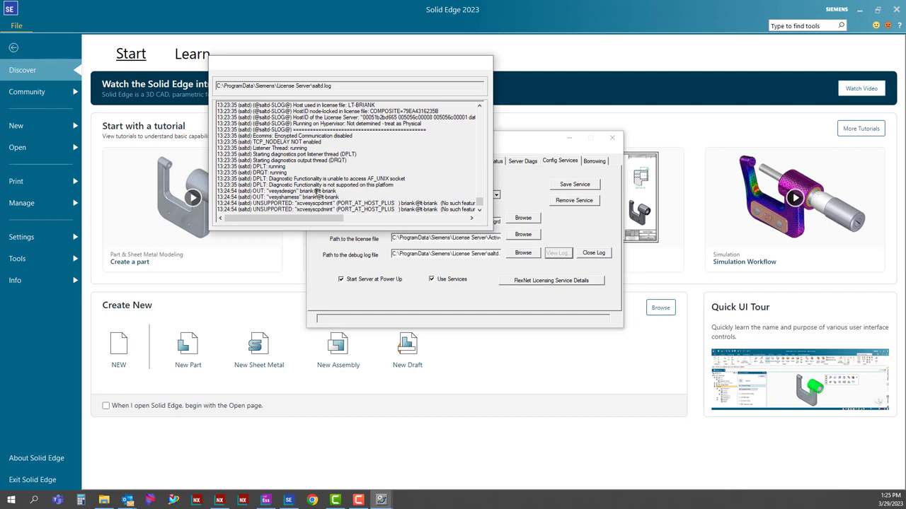
pyautogui.scroll(1, 309, 191)
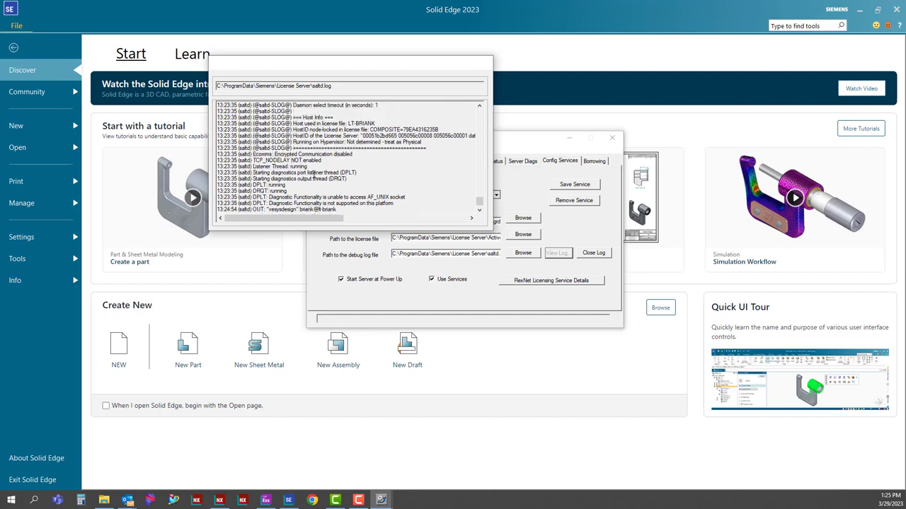
pyautogui.scroll(1, 312, 173)
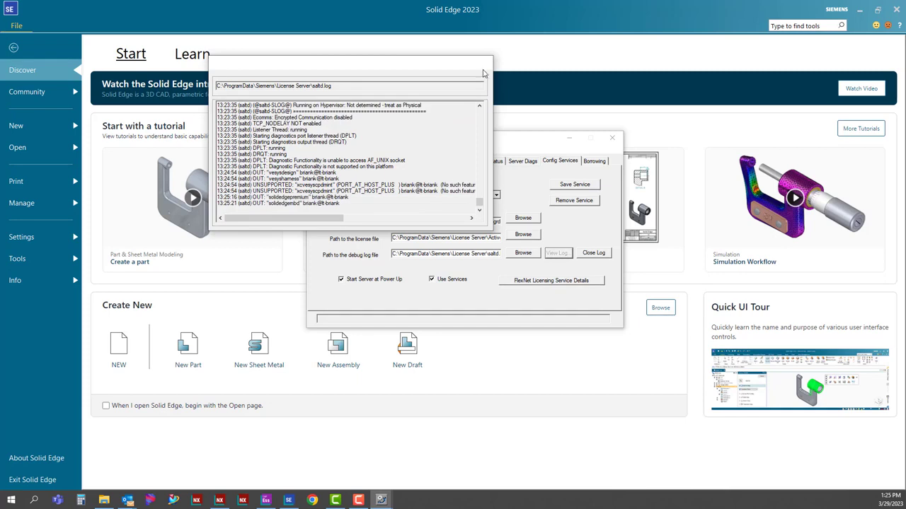
pyautogui.click(593, 253)
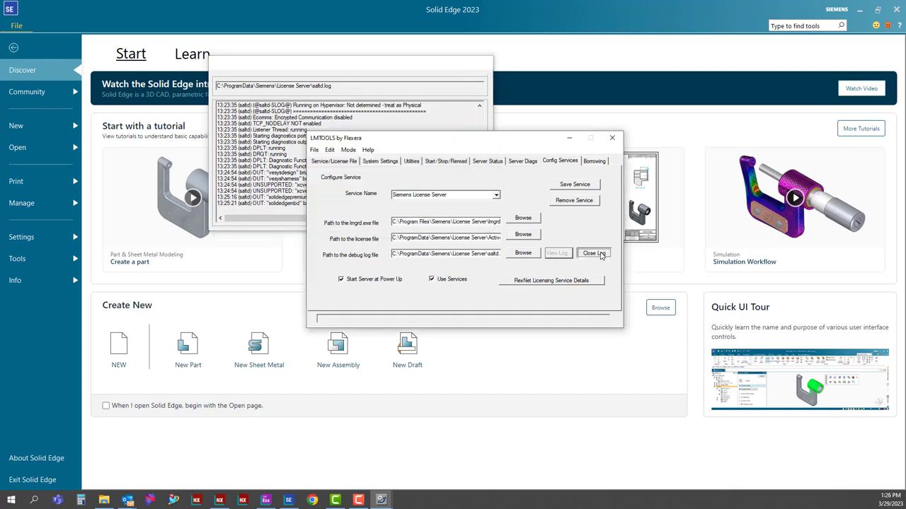